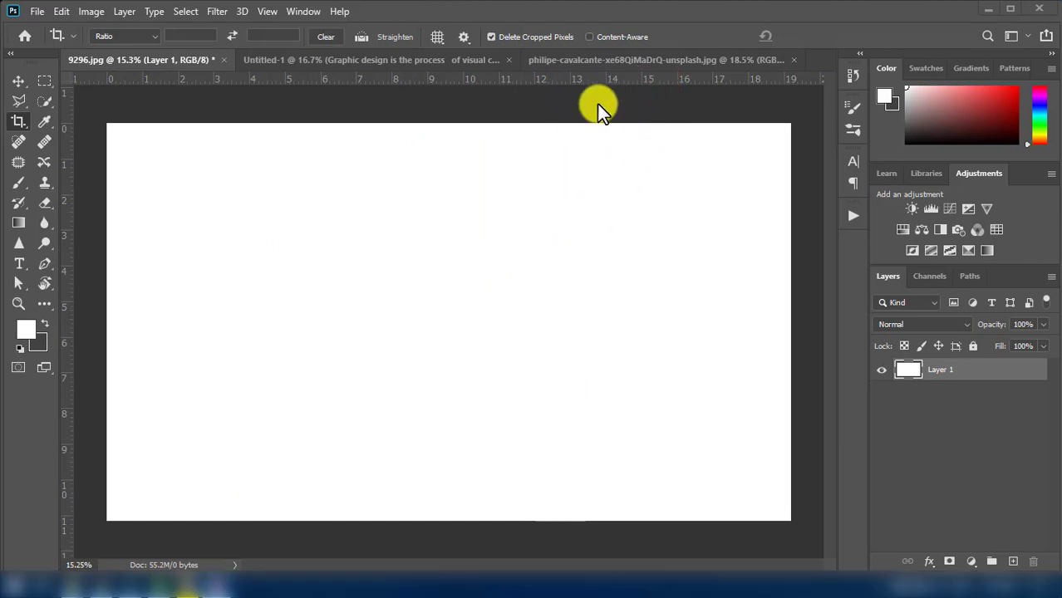
- Commit the crop on the woman's street photo and drag it onto the 9296.jpg canvas, right of centre
{"action": "left_click", "coordinate": [635, 61]}
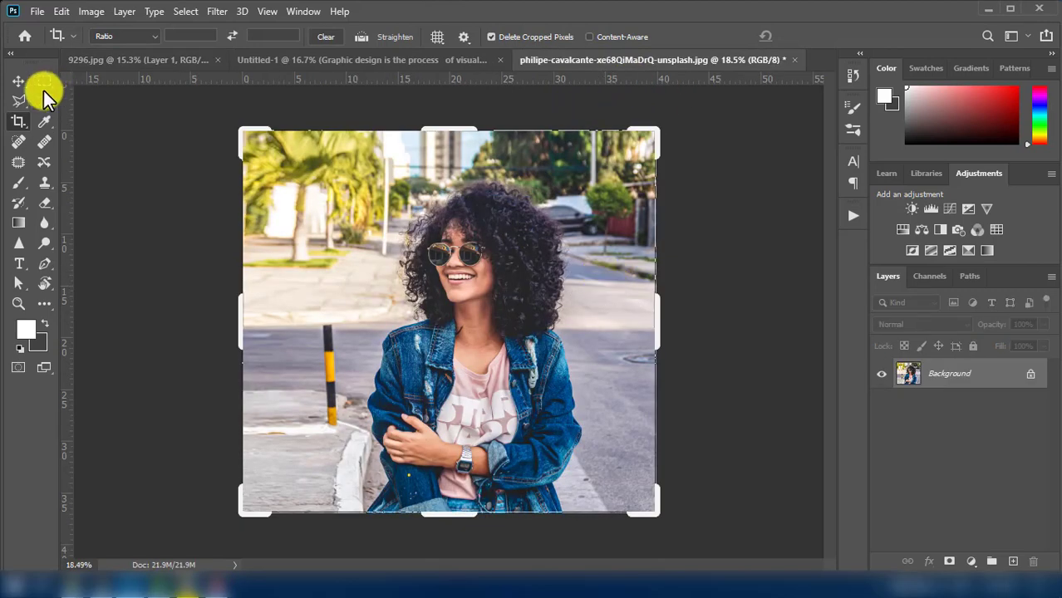
{"action": "left_click", "coordinate": [19, 80]}
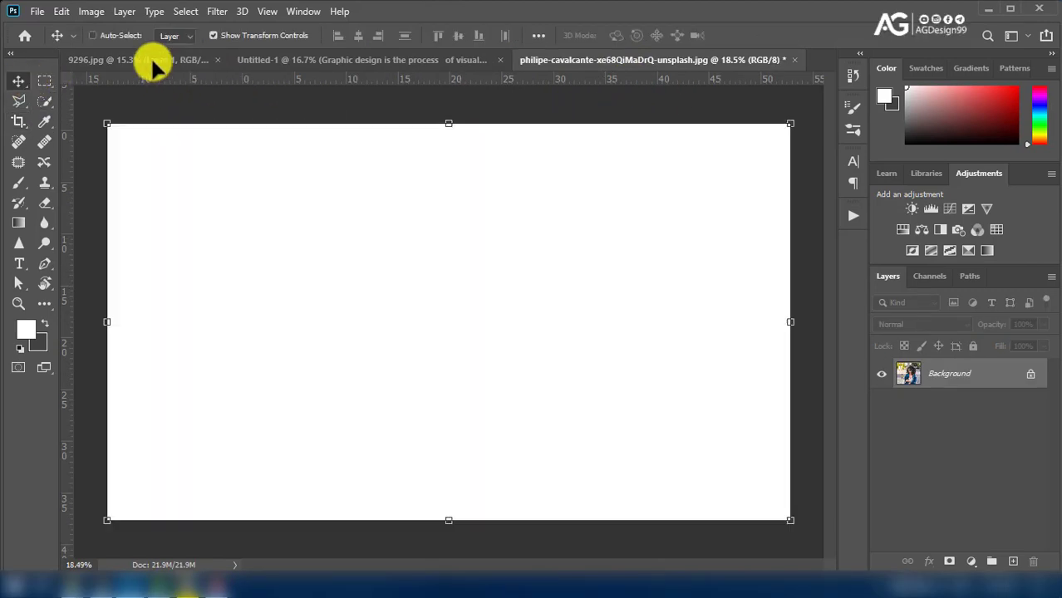
{"action": "mouse_move", "coordinate": [154, 73]}
{"action": "left_mouse_down"}
{"action": "mouse_move", "coordinate": [398, 295]}
{"action": "mouse_move", "coordinate": [548, 381]}
{"action": "left_mouse_up"}
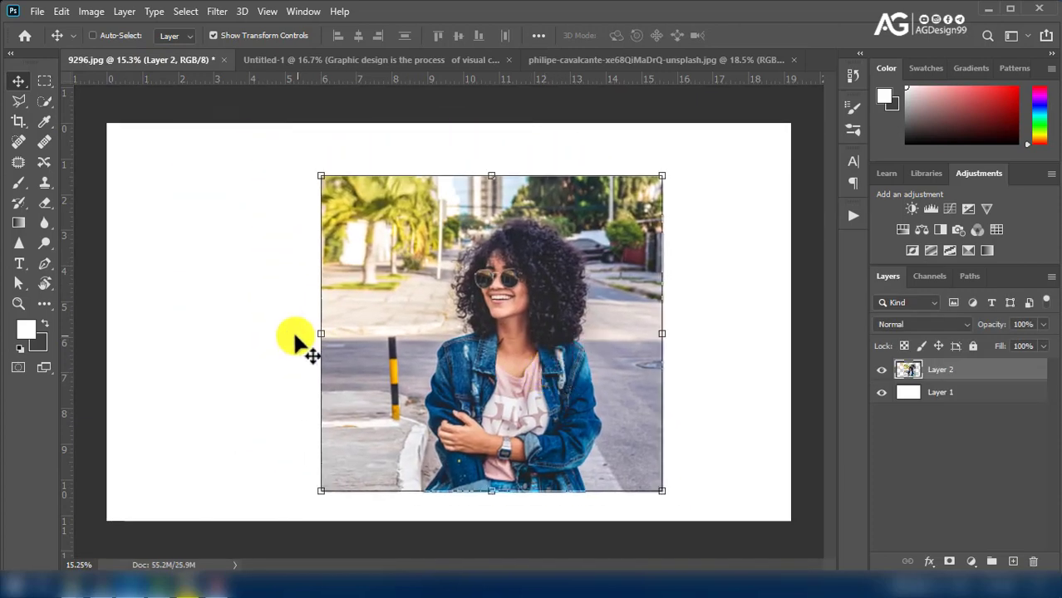
- Brush a Quick Selection over the woman's body and hair
{"action": "left_click", "coordinate": [45, 102]}
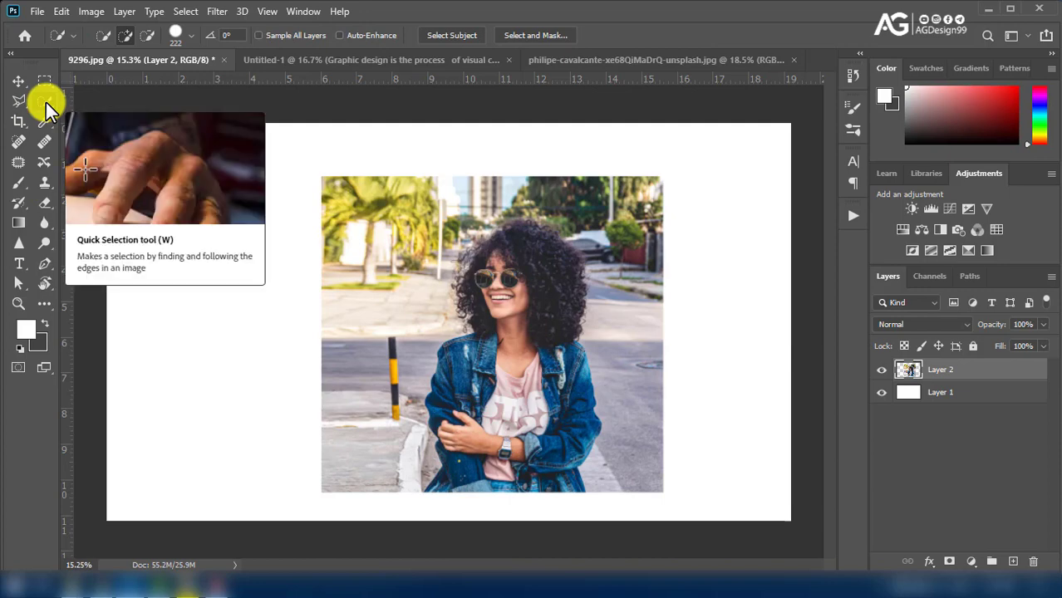
{"action": "scroll", "coordinate": [572, 291], "scroll_direction": "up", "scroll_amount": 1}
{"action": "scroll", "coordinate": [571, 292], "scroll_direction": "up", "scroll_amount": 1}
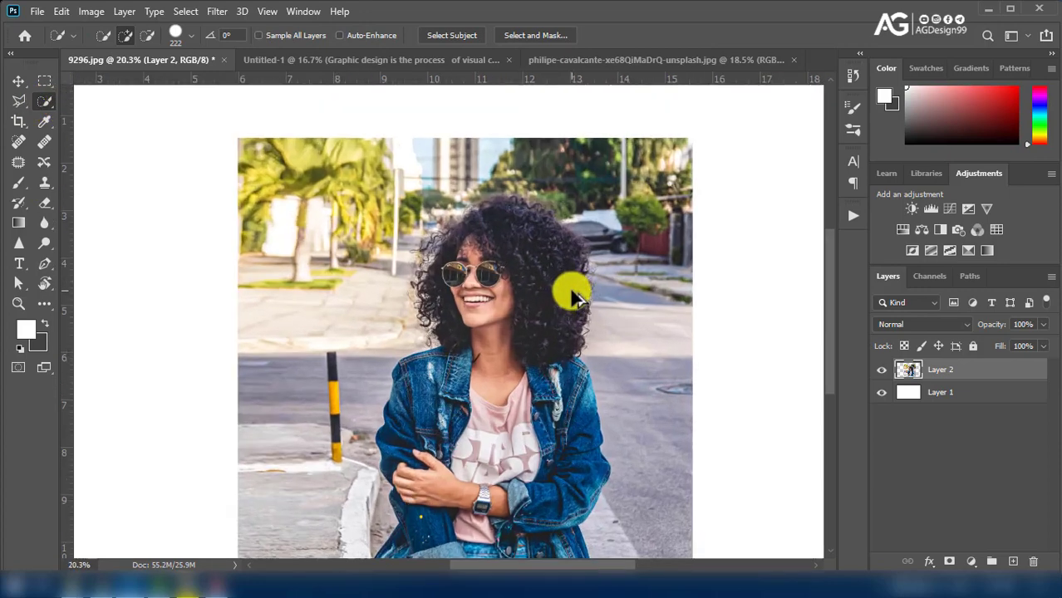
{"action": "mouse_move", "coordinate": [539, 379]}
{"action": "left_mouse_down"}
{"action": "mouse_move", "coordinate": [543, 315]}
{"action": "mouse_move", "coordinate": [520, 239]}
{"action": "mouse_move", "coordinate": [524, 195]}
{"action": "mouse_move", "coordinate": [486, 202]}
{"action": "mouse_move", "coordinate": [467, 178]}
{"action": "mouse_move", "coordinate": [420, 496]}
{"action": "mouse_move", "coordinate": [467, 450]}
{"action": "mouse_move", "coordinate": [462, 506]}
{"action": "mouse_move", "coordinate": [537, 503]}
{"action": "mouse_move", "coordinate": [564, 458]}
{"action": "mouse_move", "coordinate": [534, 242]}
{"action": "mouse_move", "coordinate": [474, 209]}
{"action": "mouse_move", "coordinate": [450, 178]}
{"action": "mouse_move", "coordinate": [439, 226]}
{"action": "mouse_move", "coordinate": [448, 221]}
{"action": "mouse_move", "coordinate": [416, 190]}
{"action": "left_mouse_up"}
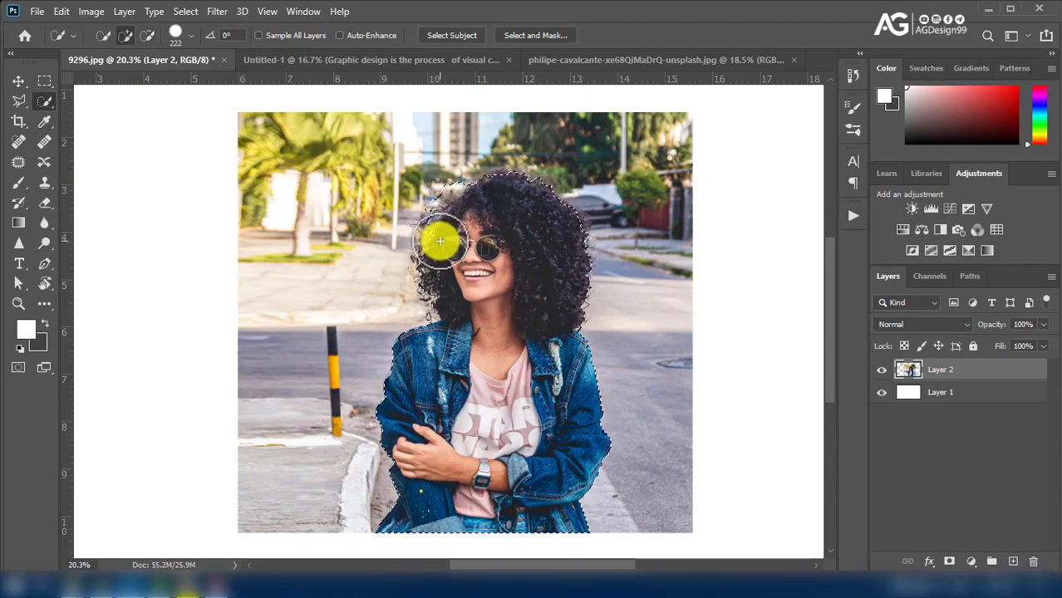
- Subtract the street background beside her hair using a 76 px brush
{"action": "scroll", "coordinate": [521, 375], "scroll_direction": "up", "scroll_amount": 2}
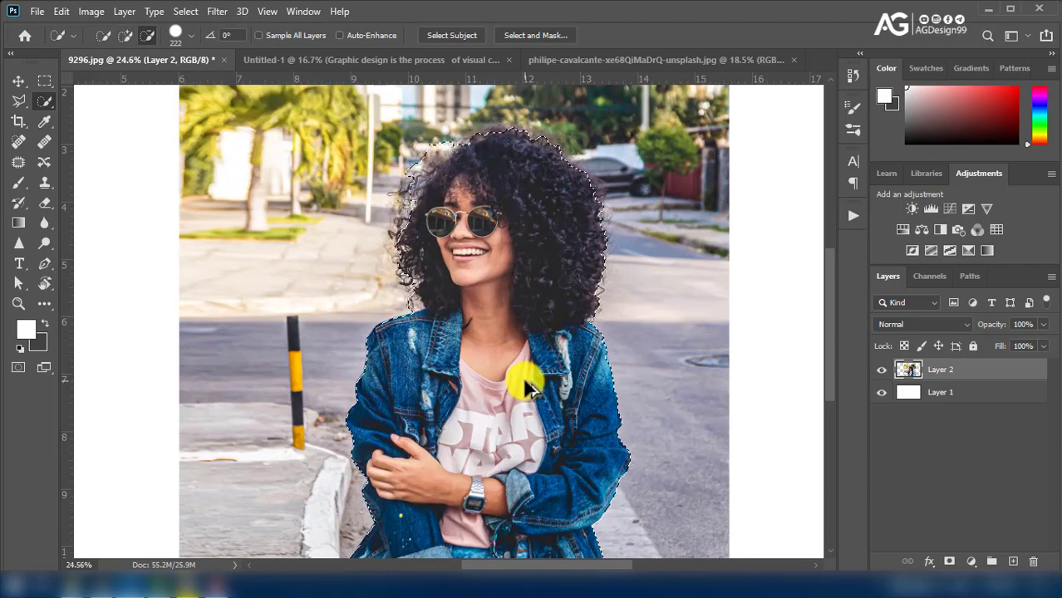
{"action": "scroll", "coordinate": [528, 390], "scroll_direction": "up", "scroll_amount": 2}
{"action": "scroll", "coordinate": [499, 379], "scroll_direction": "up", "scroll_amount": 1}
{"action": "scroll", "coordinate": [408, 304], "scroll_direction": "up", "scroll_amount": 1}
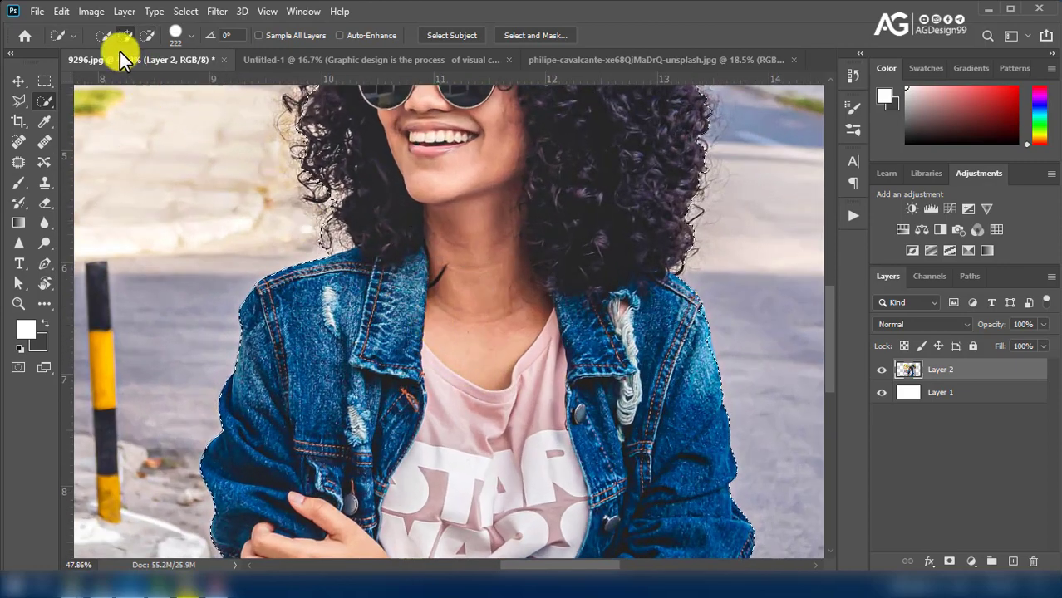
{"action": "right_click", "coordinate": [303, 213], "text": "alt"}
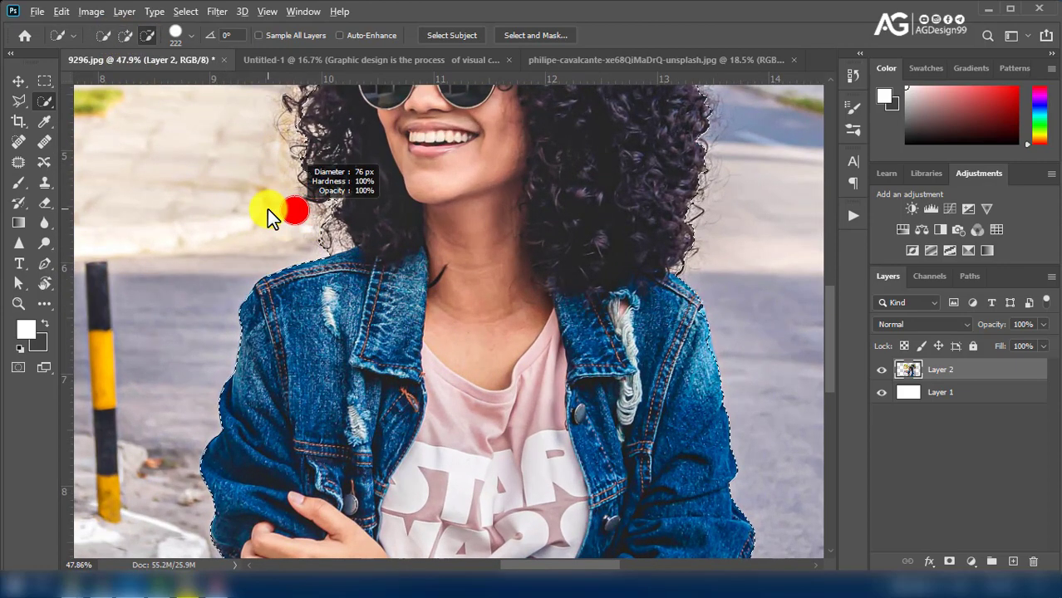
{"action": "left_click_drag", "start_coordinate": [318, 235], "coordinate": [334, 239]}
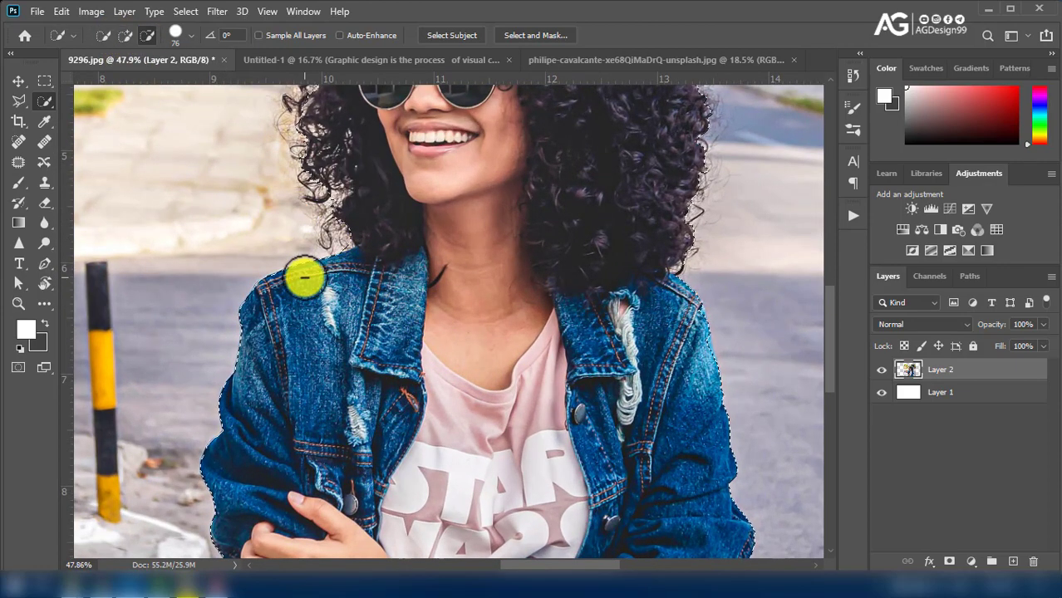
{"action": "scroll", "coordinate": [323, 265], "scroll_direction": "down", "scroll_amount": 2}
{"action": "scroll", "coordinate": [323, 266], "scroll_direction": "down", "scroll_amount": 1}
{"action": "scroll", "coordinate": [326, 259], "scroll_direction": "down", "scroll_amount": 1}
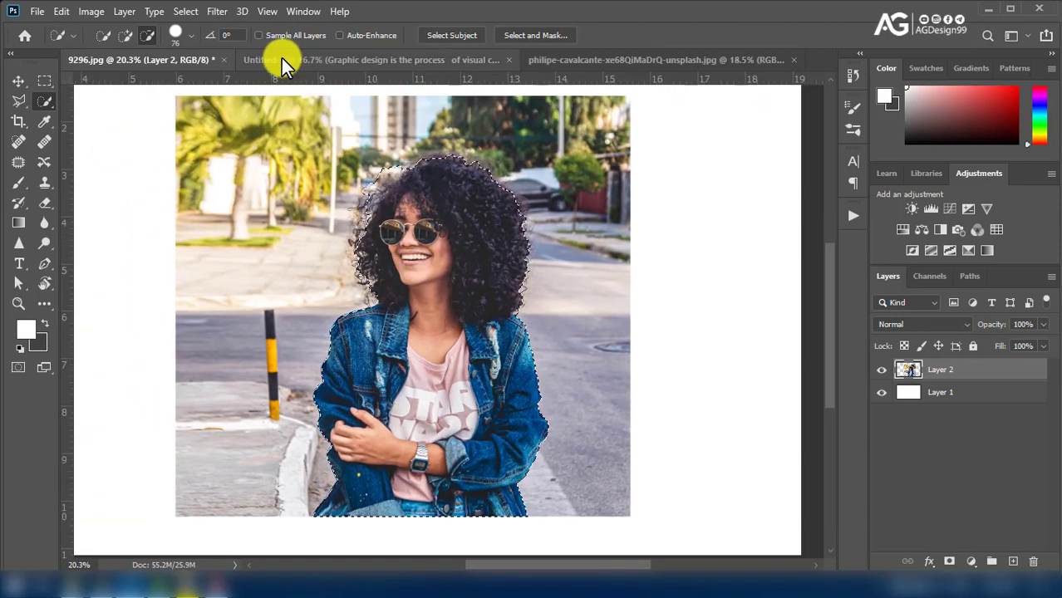
- Add a layer mask from the woman selection and enter Select and Mask
{"action": "left_click", "coordinate": [950, 562]}
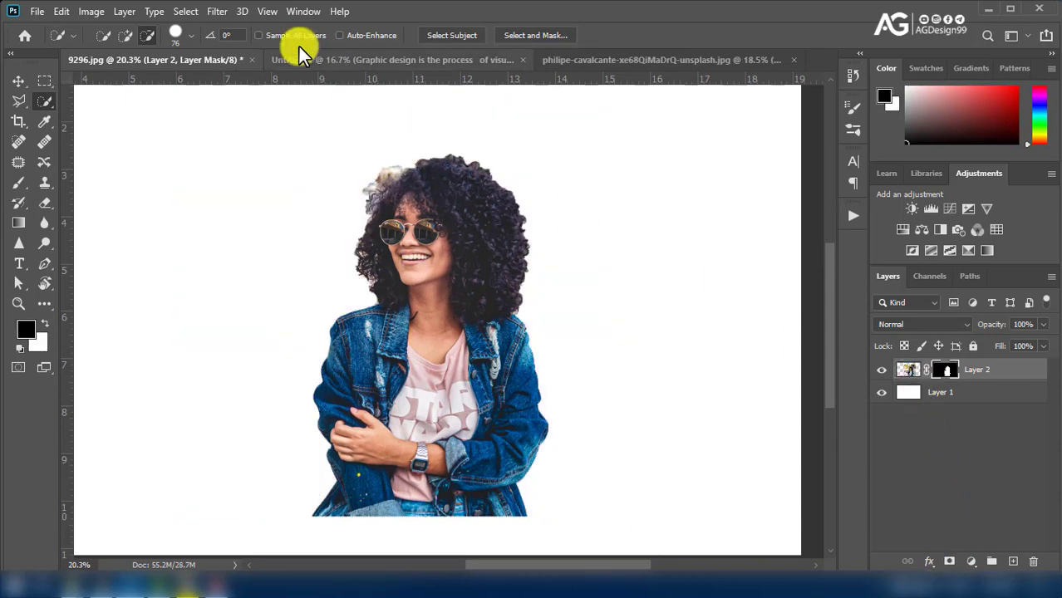
{"action": "left_click", "coordinate": [184, 11]}
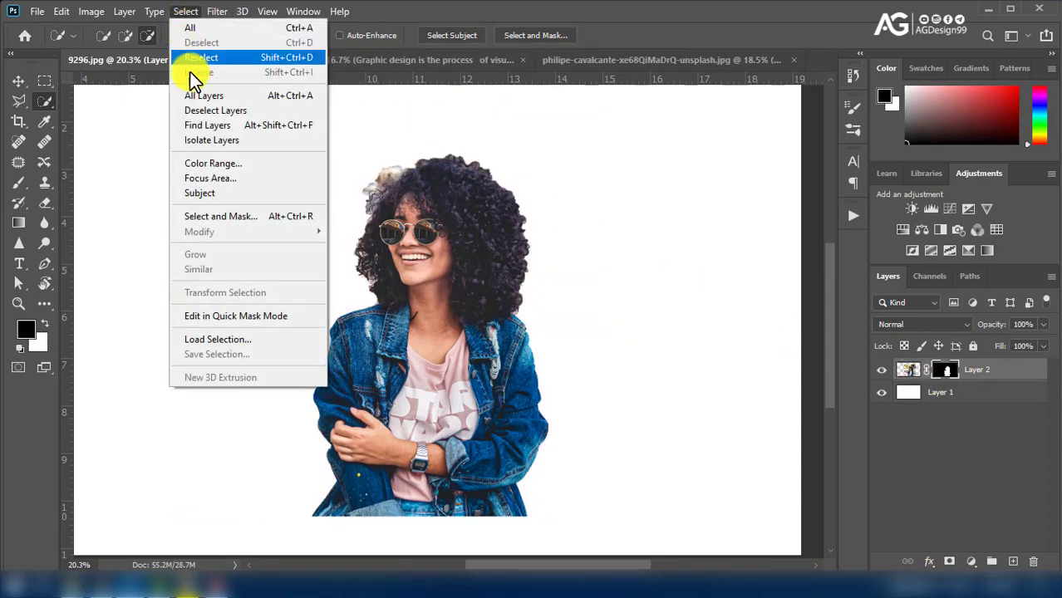
{"action": "left_click", "coordinate": [218, 216]}
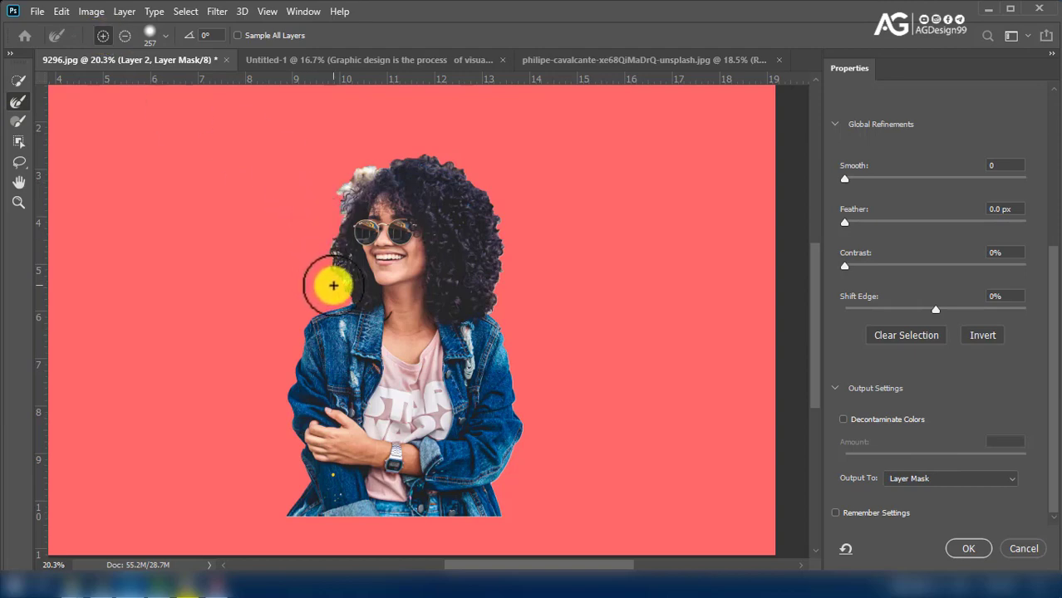
{"action": "scroll", "coordinate": [336, 288], "scroll_direction": "up", "scroll_amount": 2}
{"action": "scroll", "coordinate": [332, 284], "scroll_direction": "up", "scroll_amount": 3}
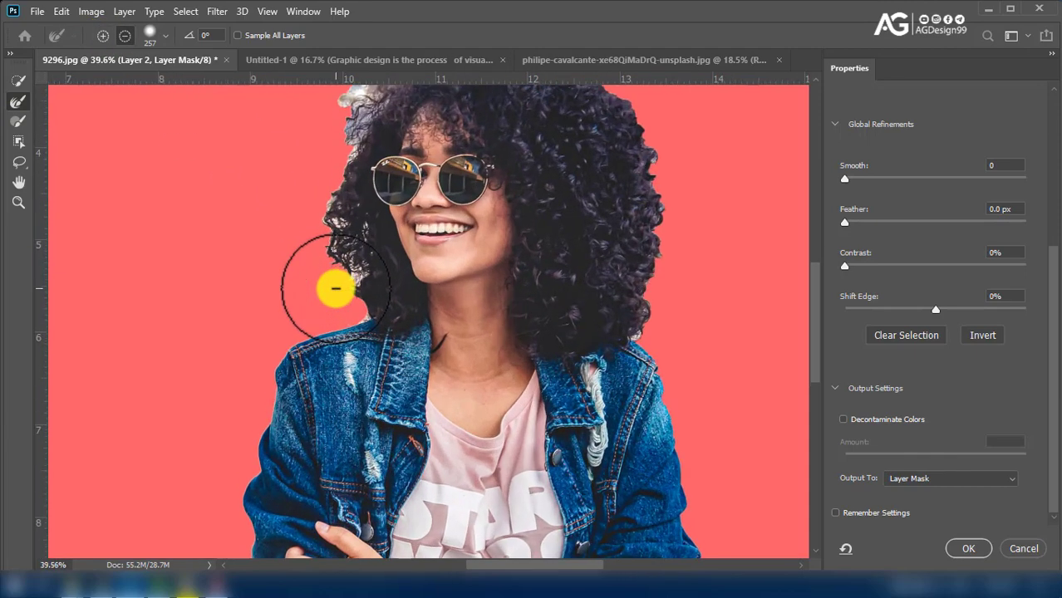
{"action": "scroll", "coordinate": [333, 285], "scroll_direction": "up", "scroll_amount": 3}
- Refine the hair edges with the Refine Edge Brush at 70 px, then 168 px
{"action": "left_click_drag", "start_coordinate": [269, 291], "coordinate": [249, 290]}
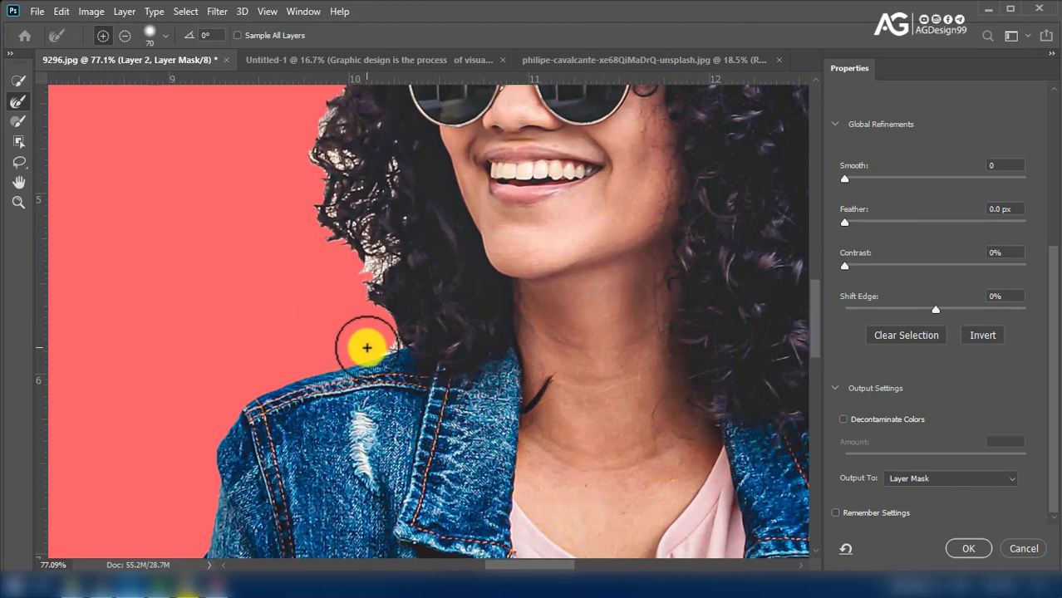
{"action": "mouse_move", "coordinate": [400, 334]}
{"action": "left_mouse_down"}
{"action": "mouse_move", "coordinate": [378, 321]}
{"action": "mouse_move", "coordinate": [339, 332]}
{"action": "mouse_move", "coordinate": [340, 309]}
{"action": "left_mouse_up"}
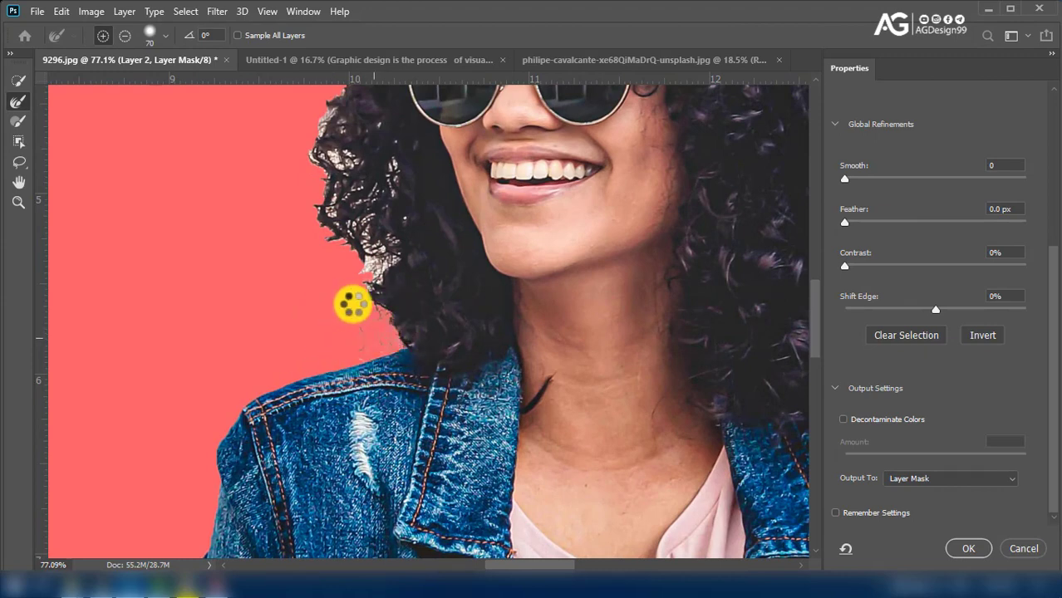
{"action": "scroll", "coordinate": [352, 304], "scroll_direction": "down", "scroll_amount": 2}
{"action": "scroll", "coordinate": [351, 304], "scroll_direction": "down", "scroll_amount": 2}
{"action": "scroll", "coordinate": [351, 303], "scroll_direction": "down", "scroll_amount": 2}
{"action": "scroll", "coordinate": [345, 293], "scroll_direction": "down", "scroll_amount": 1}
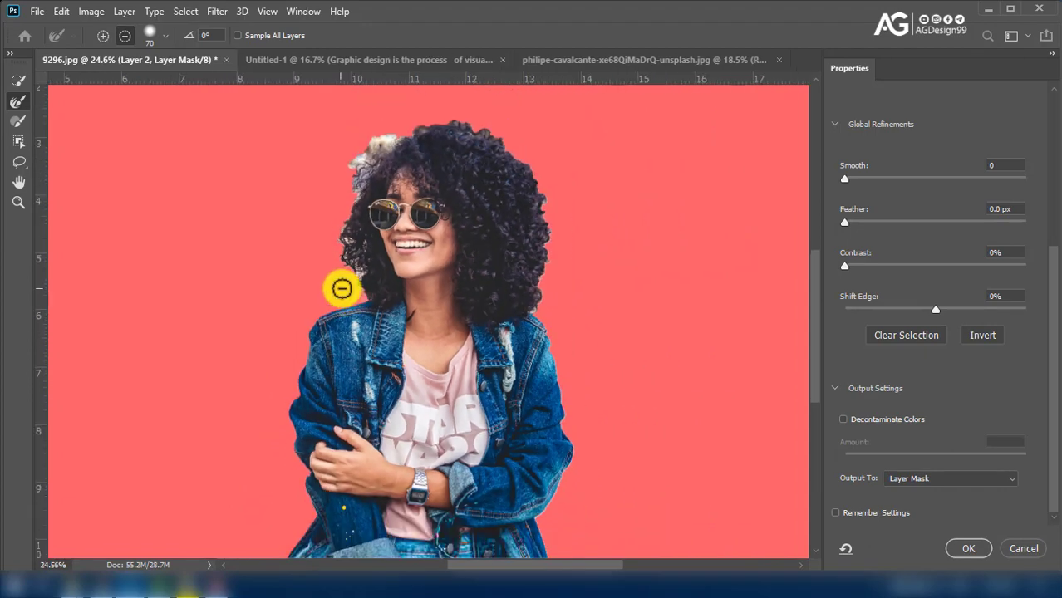
{"action": "mouse_move", "coordinate": [342, 289]}
{"action": "left_mouse_down"}
{"action": "mouse_move", "coordinate": [339, 239]}
{"action": "mouse_move", "coordinate": [361, 159]}
{"action": "mouse_move", "coordinate": [415, 114]}
{"action": "mouse_move", "coordinate": [465, 117]}
{"action": "mouse_move", "coordinate": [493, 123]}
{"action": "mouse_move", "coordinate": [557, 206]}
{"action": "mouse_move", "coordinate": [551, 292]}
{"action": "mouse_move", "coordinate": [596, 316]}
{"action": "left_mouse_up"}
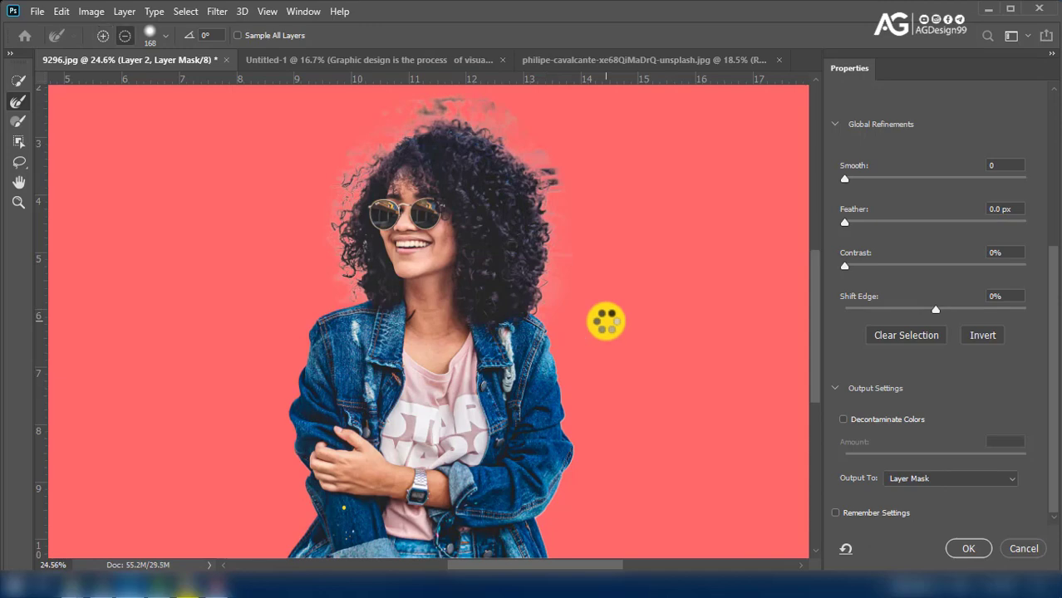
{"action": "scroll", "coordinate": [607, 316], "scroll_direction": "down", "scroll_amount": 3, "text": "alt"}
- Output the refined result to a layer mask and apply it
{"action": "left_click", "coordinate": [971, 486]}
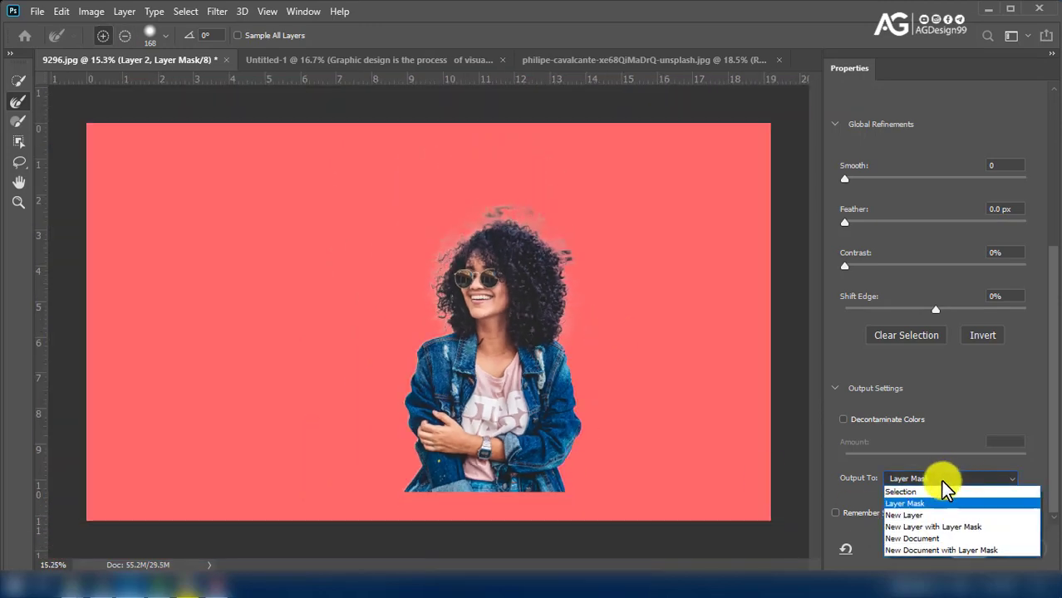
{"action": "left_click", "coordinate": [903, 490]}
{"action": "left_click", "coordinate": [964, 551]}
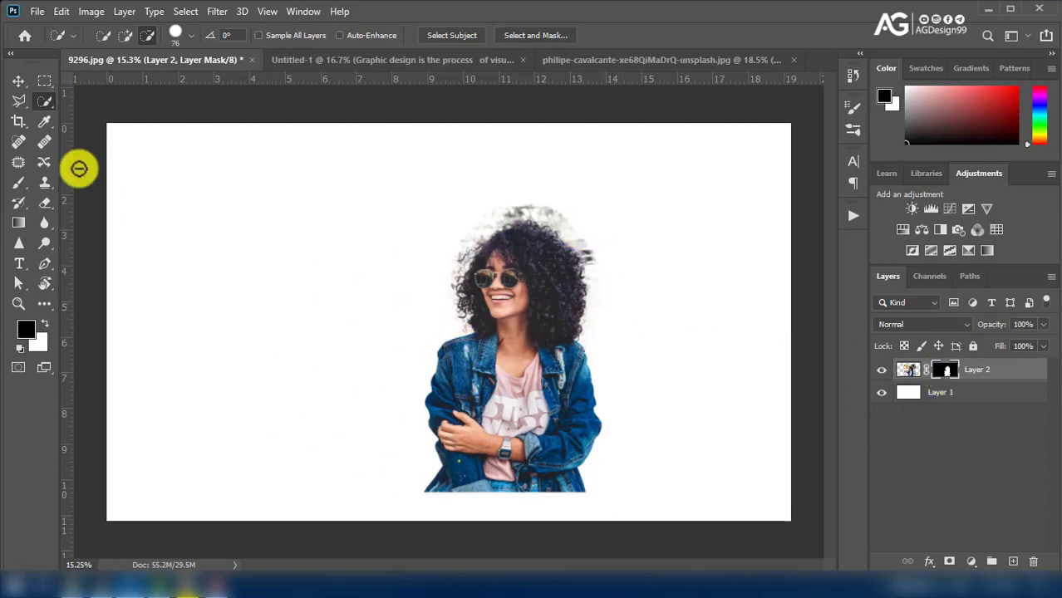
- Paint out the leftover fringe above her hair with a 210 px Soft Round black brush
{"action": "left_click", "coordinate": [19, 182]}
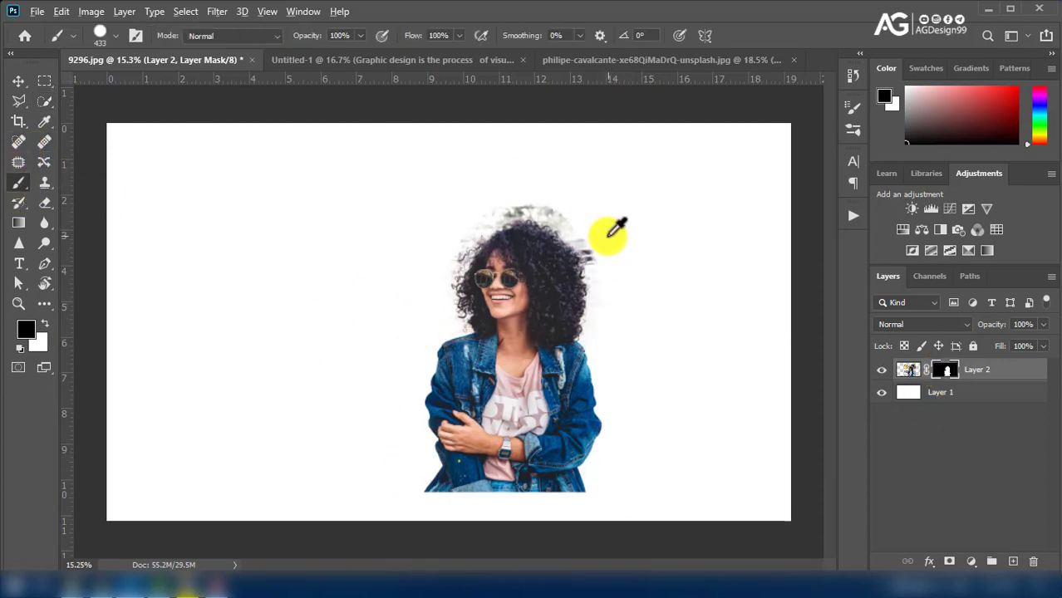
{"action": "left_click_drag", "start_coordinate": [590, 237], "coordinate": [603, 268]}
{"action": "right_click", "coordinate": [603, 268]}
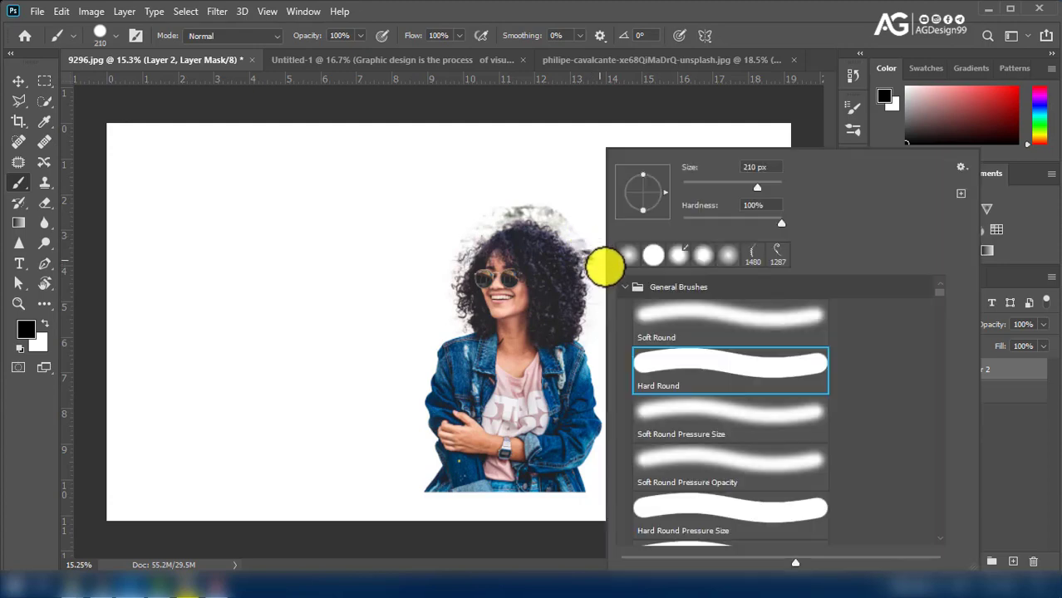
{"action": "double_click", "coordinate": [646, 320]}
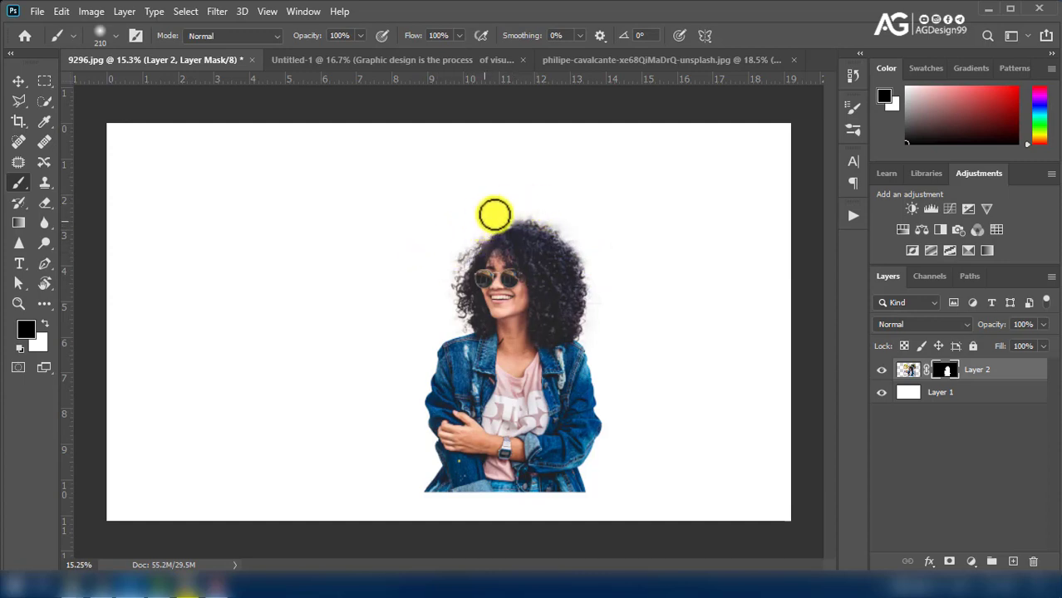
{"action": "left_click", "coordinate": [13, 83]}
- Move the woman right and lower, and set the type font to The Bold Font
{"action": "mouse_move", "coordinate": [529, 380]}
{"action": "left_mouse_down"}
{"action": "mouse_move", "coordinate": [622, 400]}
{"action": "mouse_move", "coordinate": [617, 390]}
{"action": "left_mouse_up"}
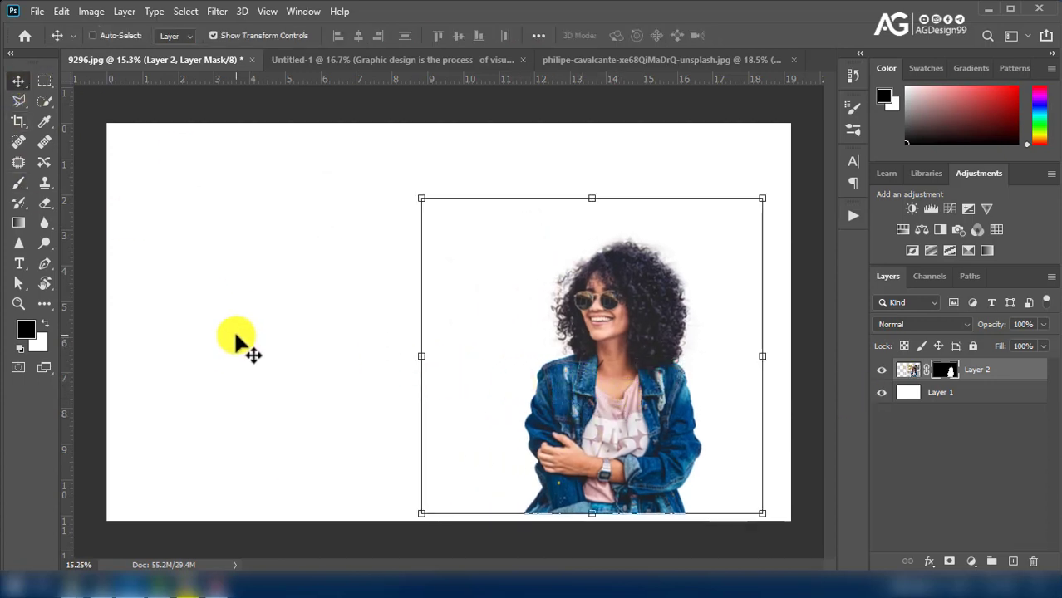
{"action": "left_click", "coordinate": [19, 263]}
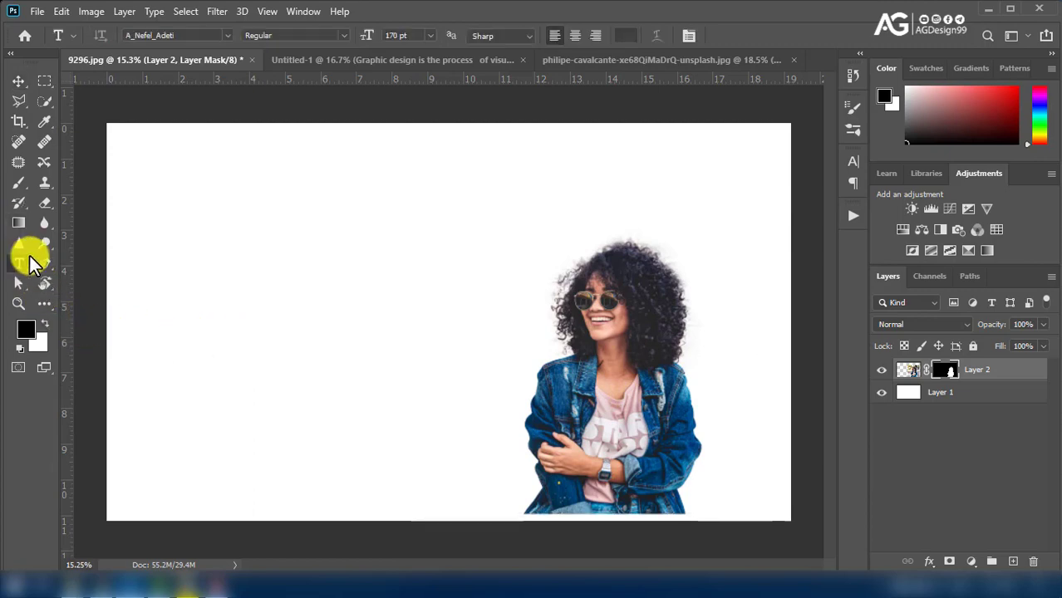
{"action": "left_click", "coordinate": [225, 35]}
{"action": "left_click", "coordinate": [209, 85]}
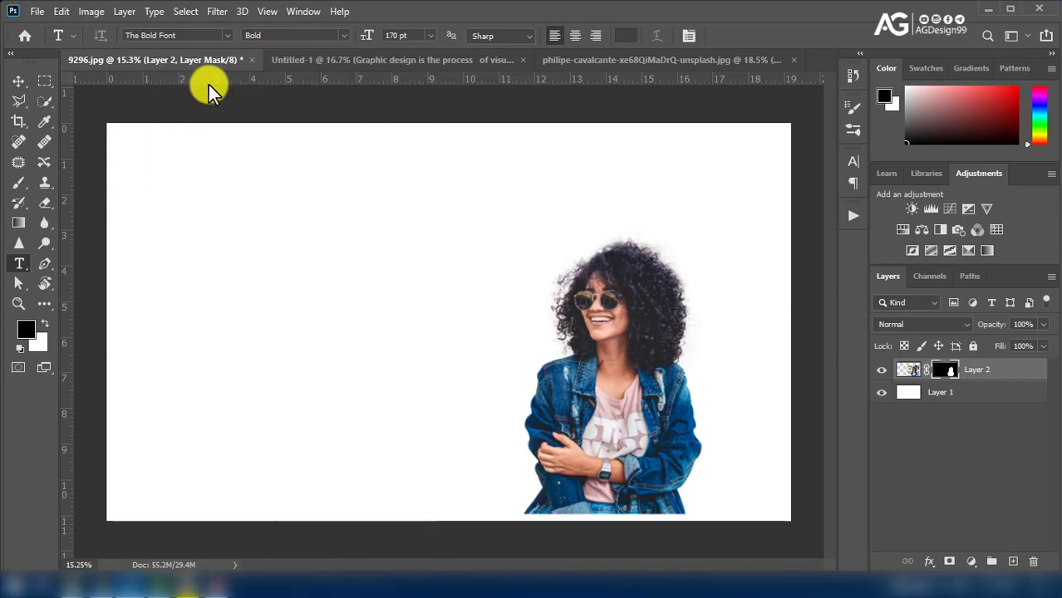
- Start vertical MOON text left of the woman and shift it higher
{"action": "right_click", "coordinate": [19, 267]}
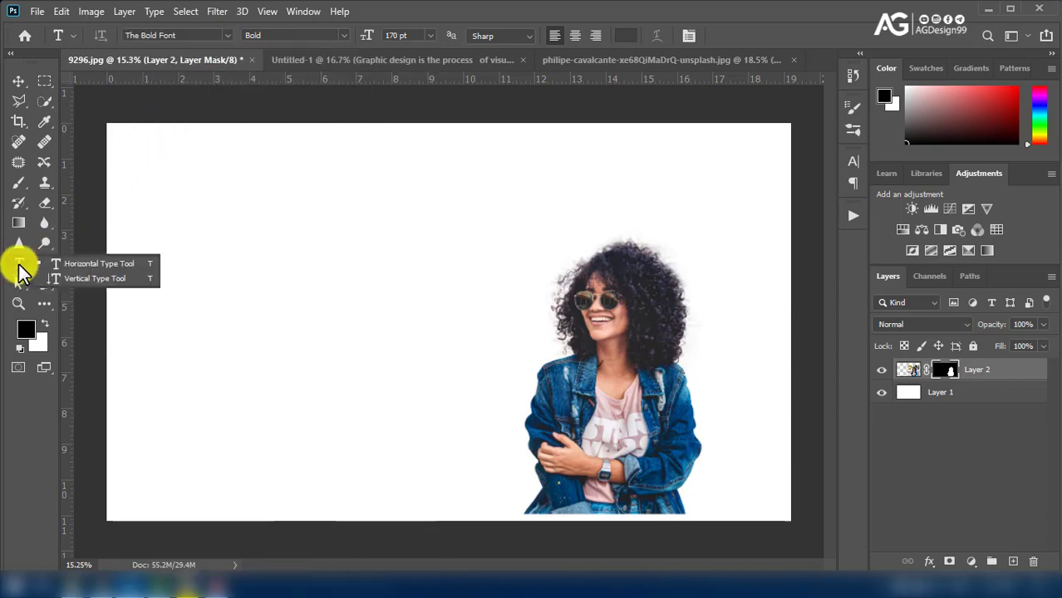
{"action": "left_click", "coordinate": [70, 280]}
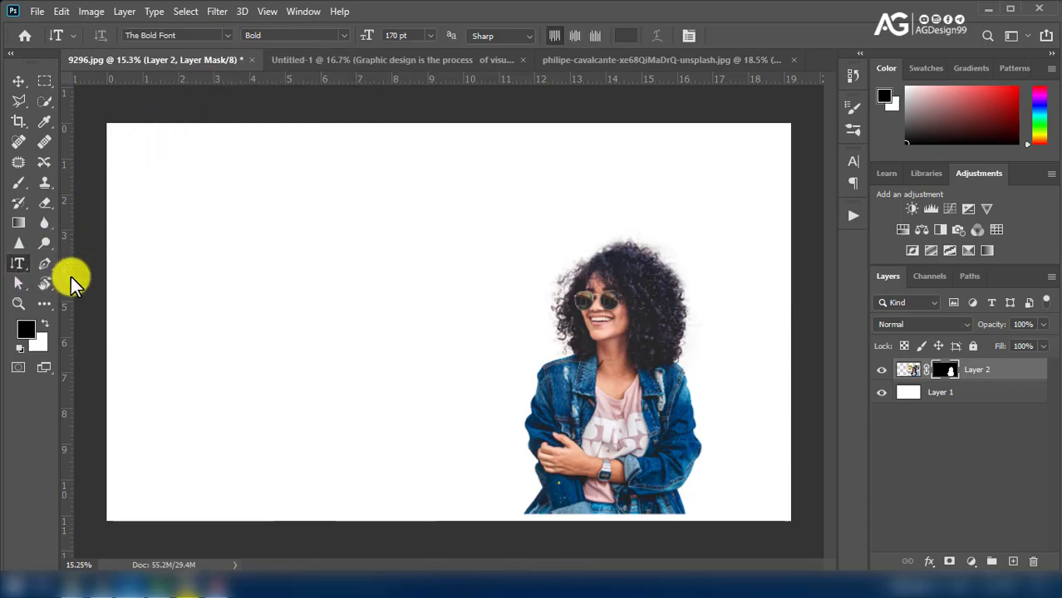
{"action": "left_click", "coordinate": [366, 263]}
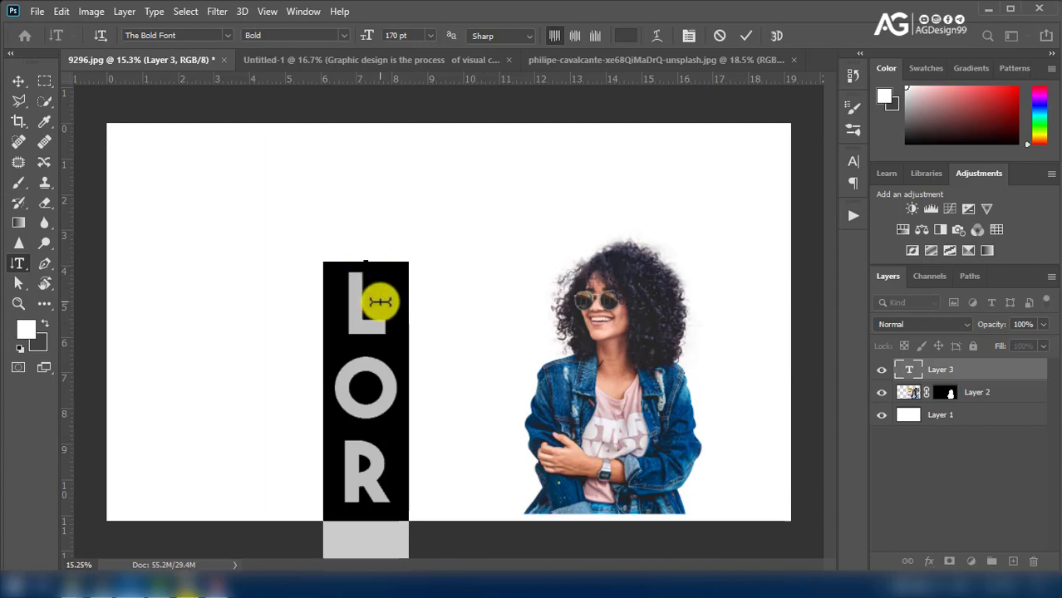
{"action": "type", "text": "M"}
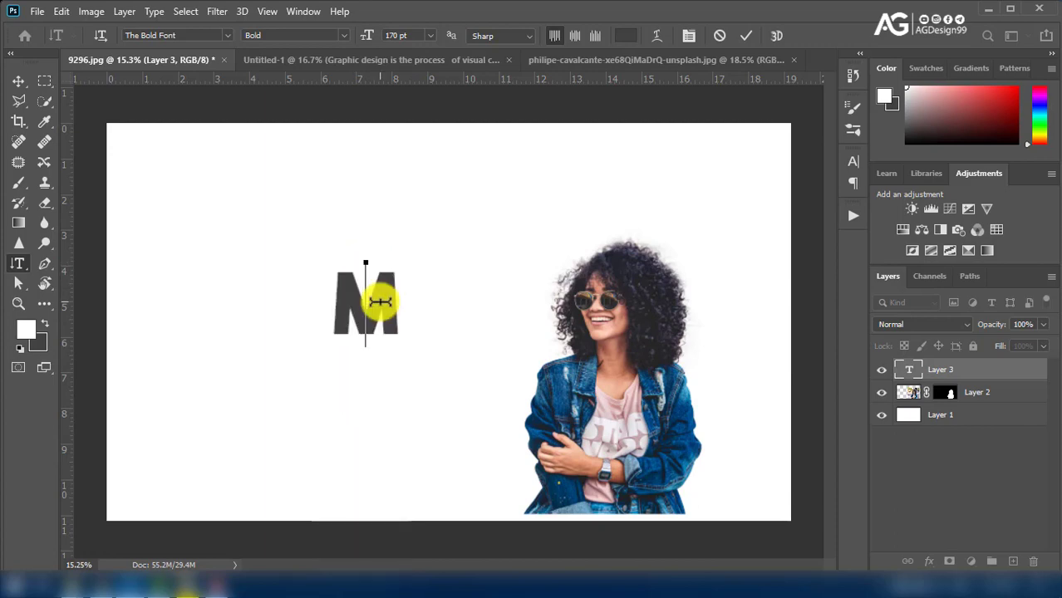
{"action": "type", "text": "OO"}
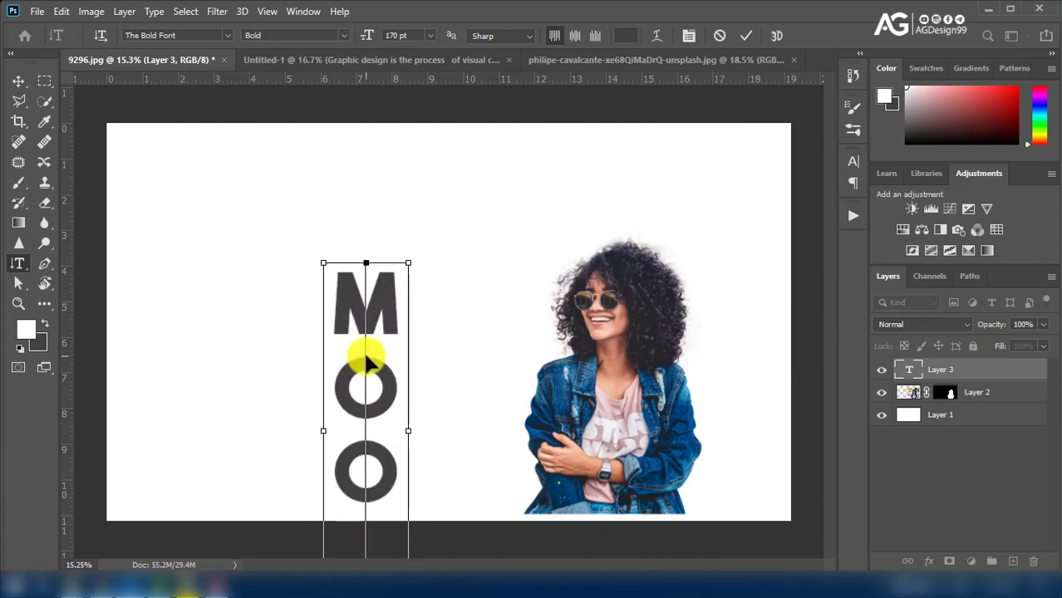
{"action": "left_click_drag", "start_coordinate": [361, 350], "coordinate": [367, 252]}
- Finish typing MOON, tighten its tracking to -260 and commit the text layer
{"action": "type", "text": "N"}
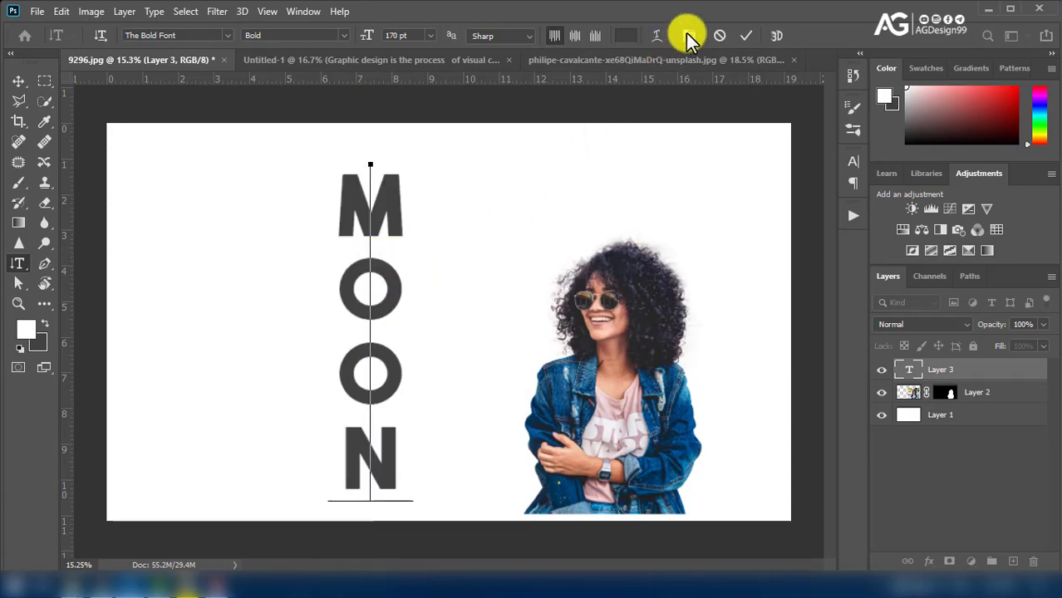
{"action": "left_click", "coordinate": [688, 35]}
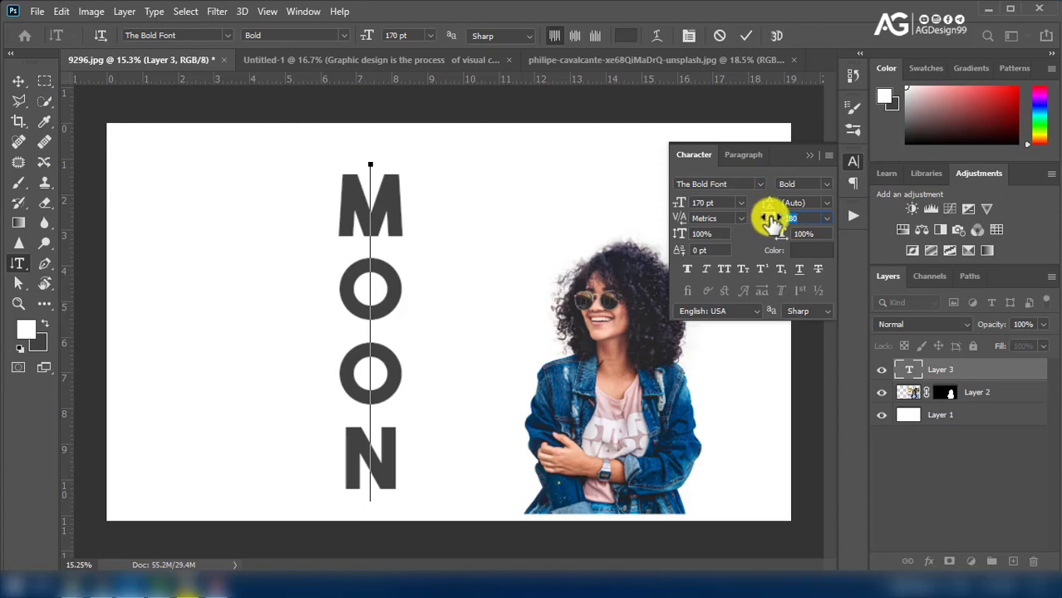
{"action": "double_click", "coordinate": [357, 305]}
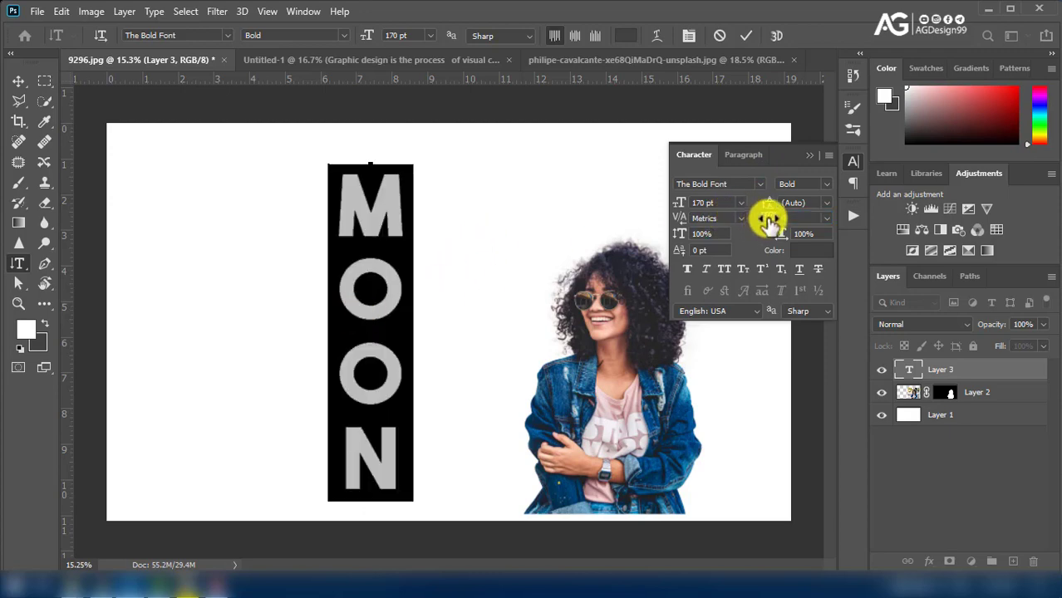
{"action": "left_click_drag", "start_coordinate": [768, 221], "coordinate": [759, 220]}
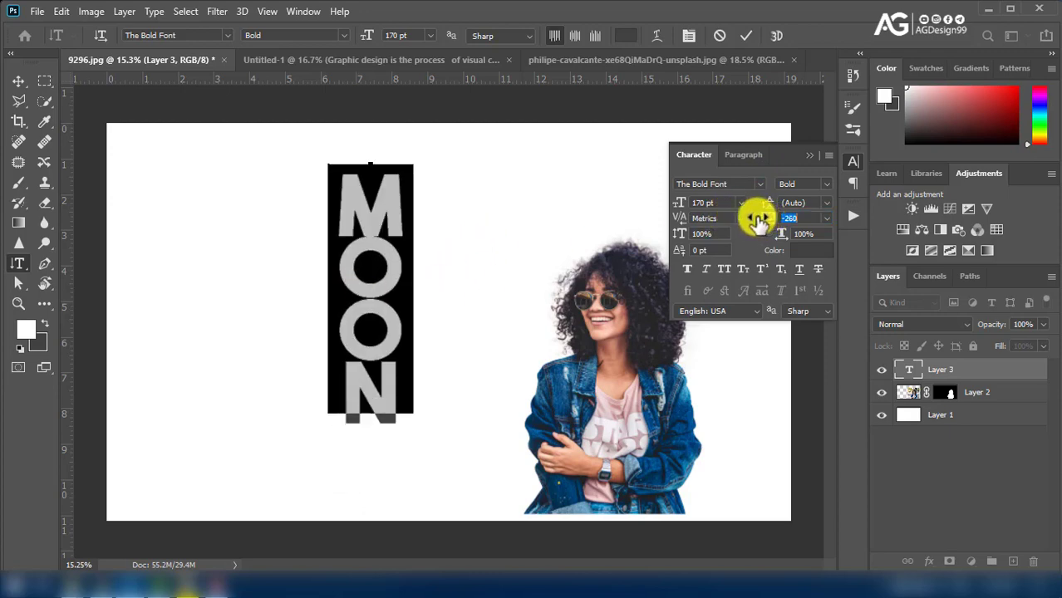
{"action": "left_click", "coordinate": [746, 35]}
{"action": "left_click", "coordinate": [810, 155]}
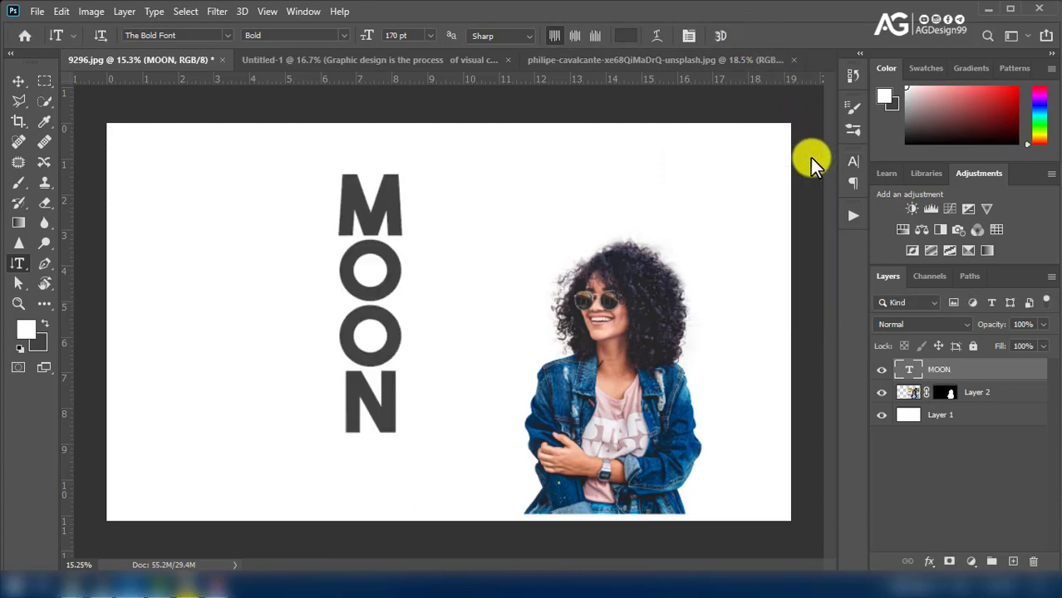
- Move MOON right beside the woman and nudge her photo layer sideways
{"action": "left_click", "coordinate": [18, 81]}
{"action": "left_click_drag", "start_coordinate": [375, 395], "coordinate": [518, 476]}
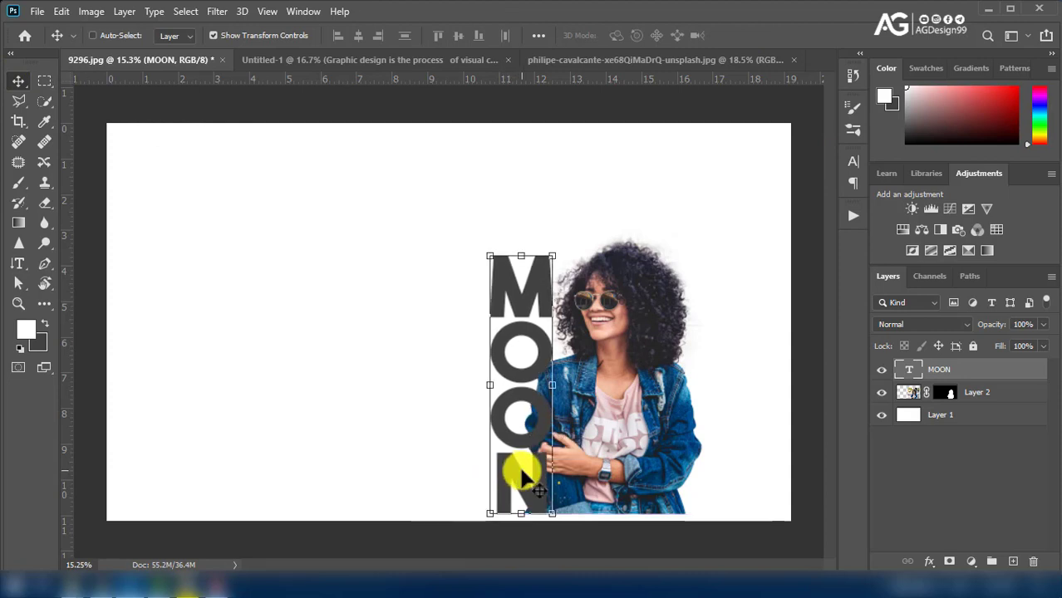
{"action": "left_click", "coordinate": [964, 392]}
{"action": "left_click_drag", "start_coordinate": [669, 443], "coordinate": [706, 444]}
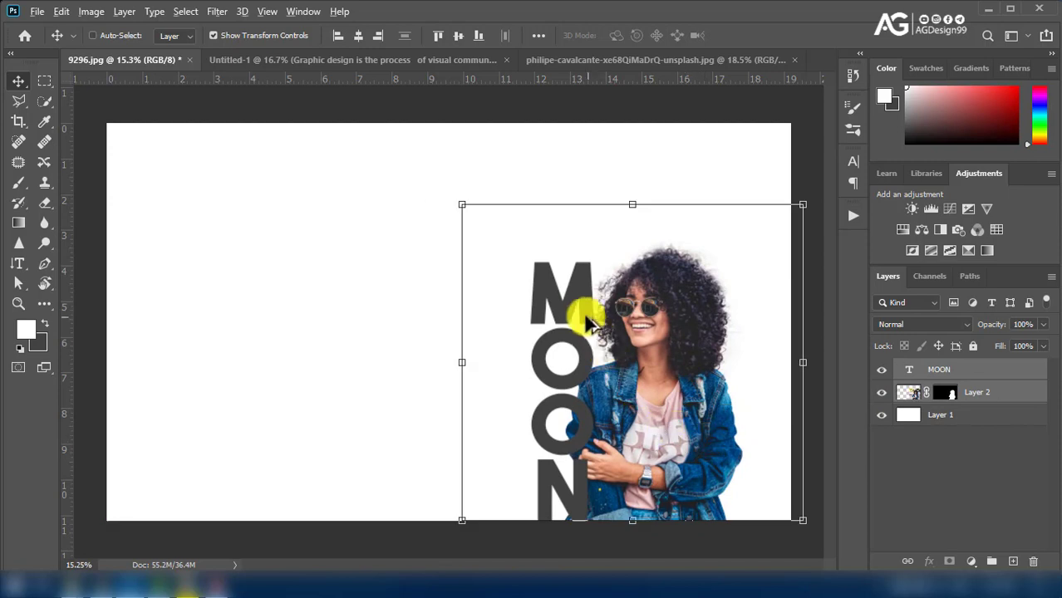
- Scale MOON up to about 114% so it reaches the canvas bottom
{"action": "left_click", "coordinate": [557, 291], "text": "ctrl"}
{"action": "left_click_drag", "start_coordinate": [529, 260], "coordinate": [503, 218]}
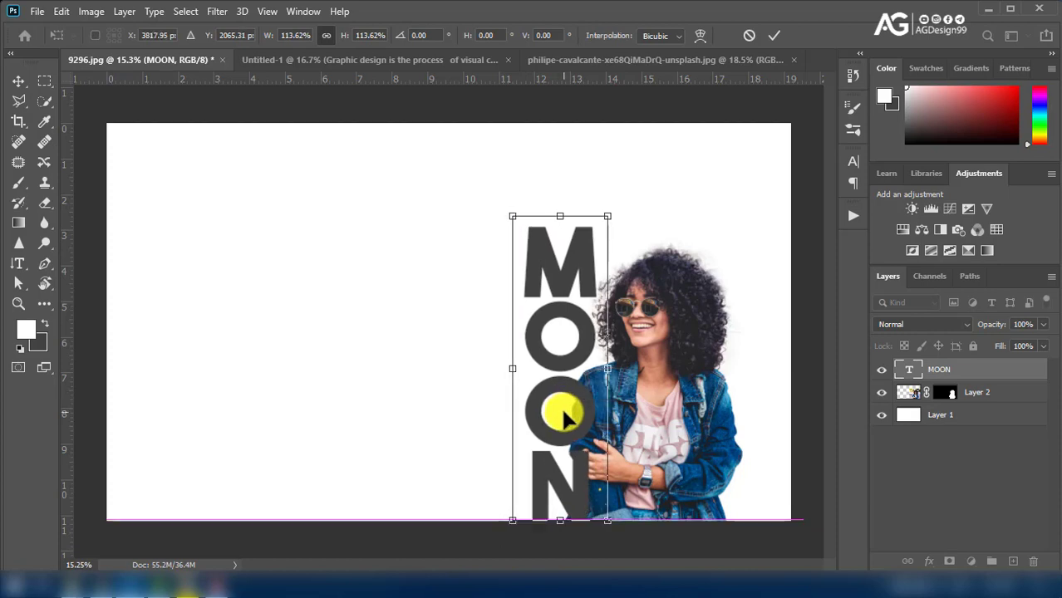
{"action": "left_click", "coordinate": [773, 35]}
{"action": "left_click", "coordinate": [987, 390]}
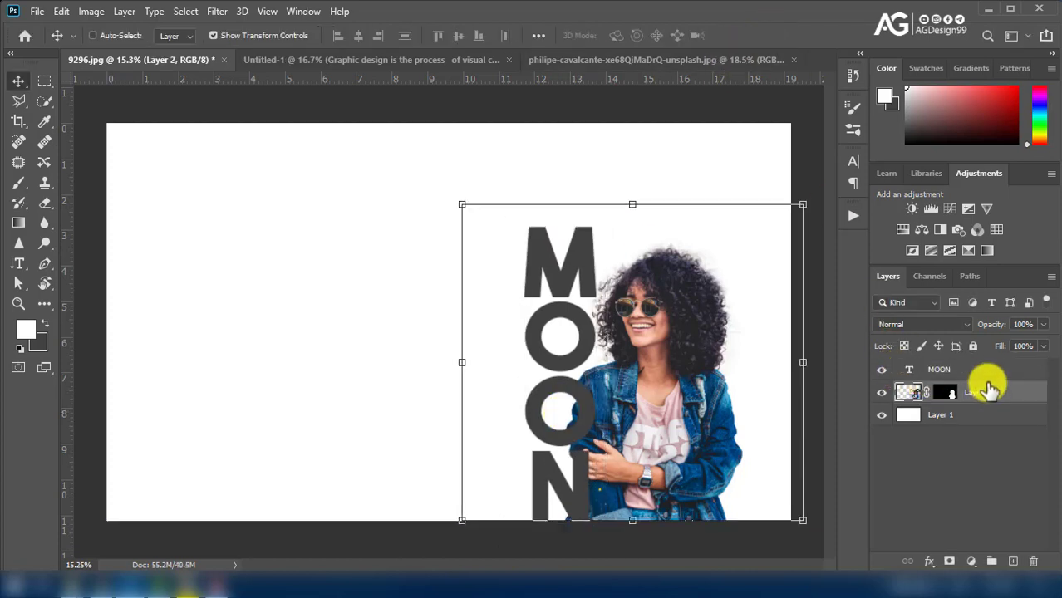
{"action": "left_click", "coordinate": [986, 371]}
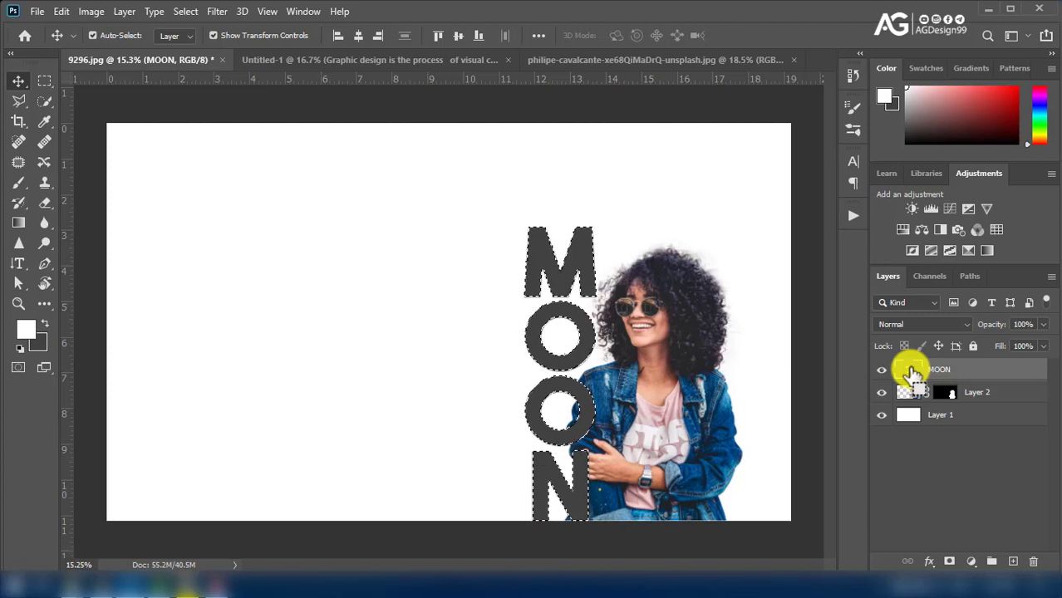
- Load the MOON letter selection, invert it, and target Layer 2's mask
{"action": "left_click", "coordinate": [565, 330], "text": "ctrl"}
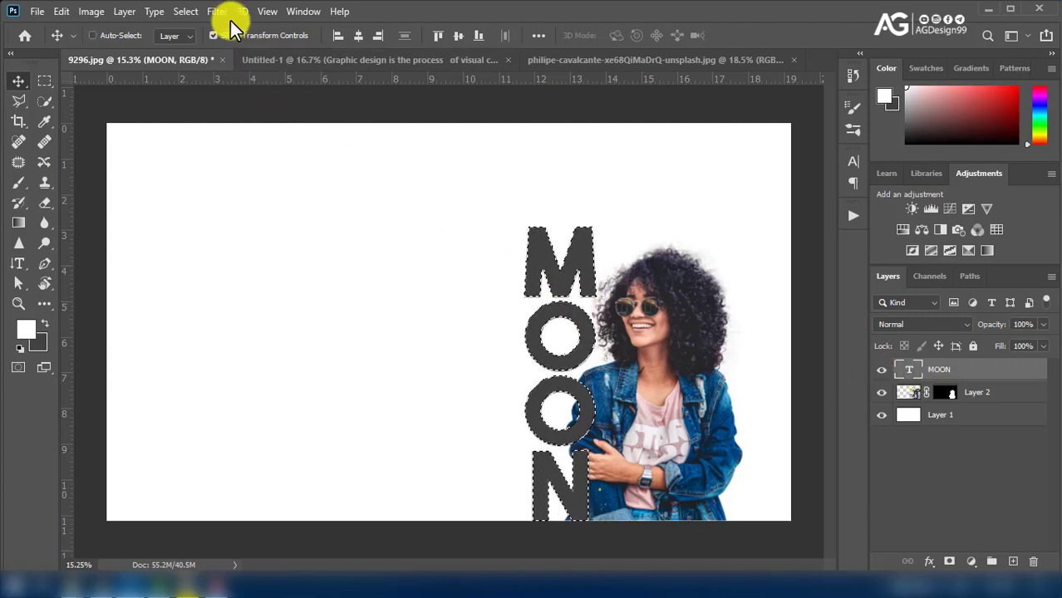
{"action": "left_click", "coordinate": [186, 12]}
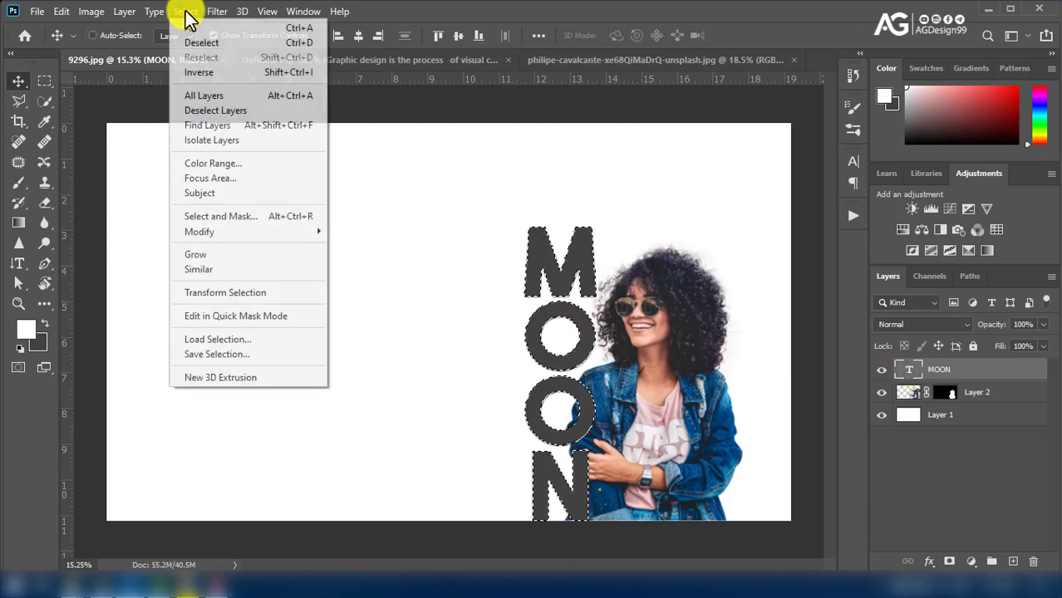
{"action": "left_click", "coordinate": [206, 72]}
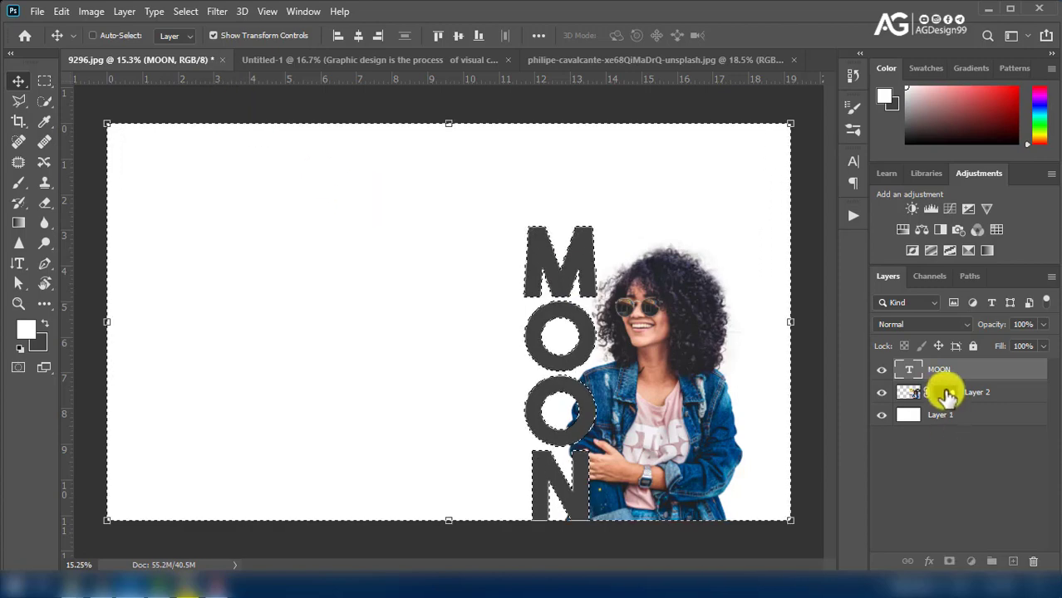
{"action": "left_click", "coordinate": [948, 395]}
{"action": "scroll", "coordinate": [597, 455], "scroll_direction": "up", "scroll_amount": 1}
{"action": "scroll", "coordinate": [597, 455], "scroll_direction": "up", "scroll_amount": 1}
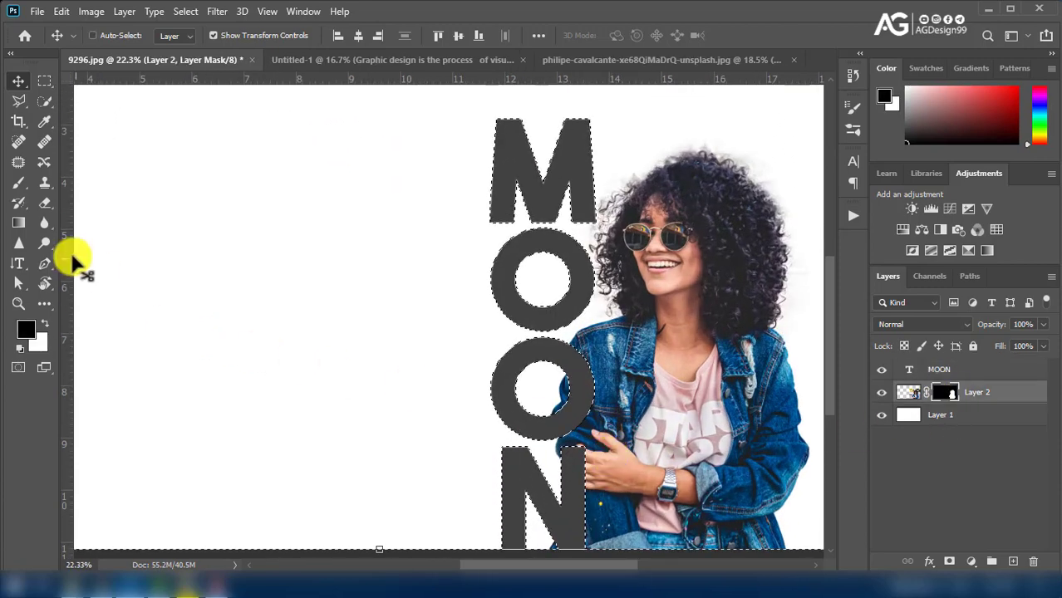
- With a Hard Round brush, mask out the jacket where it overlaps the O and N letters
{"action": "left_click", "coordinate": [20, 183]}
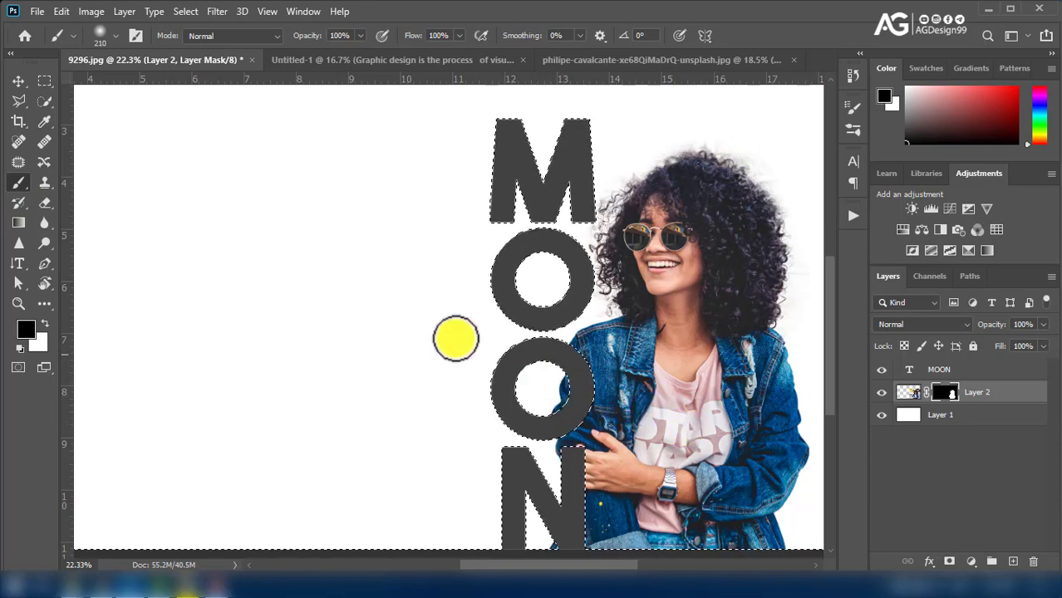
{"action": "left_click", "coordinate": [110, 37]}
{"action": "left_click", "coordinate": [104, 266]}
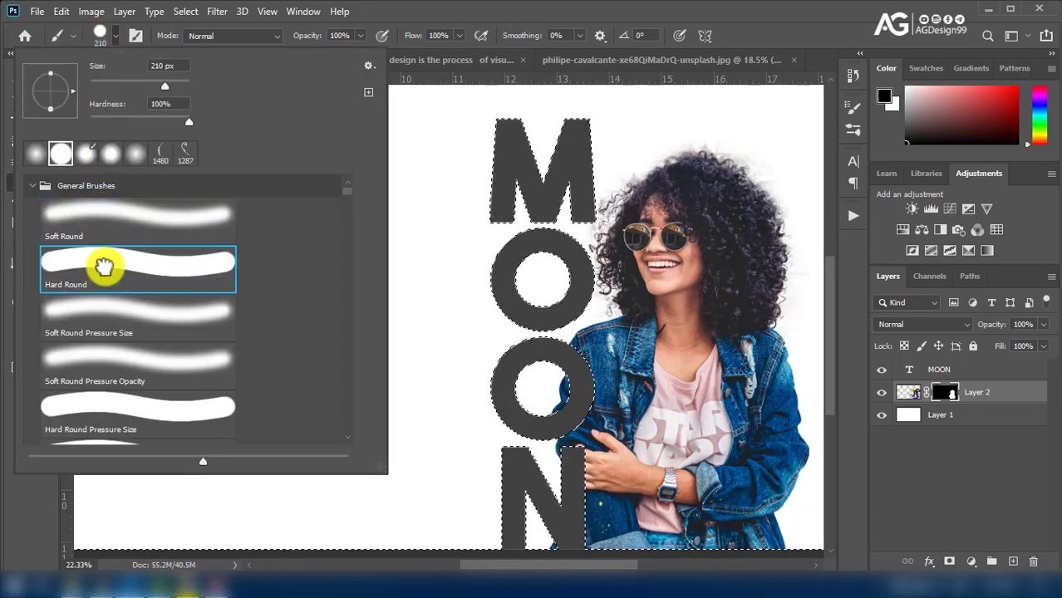
{"action": "key", "text": "Return"}
{"action": "left_click_drag", "start_coordinate": [550, 355], "coordinate": [569, 202]}
{"action": "mouse_move", "coordinate": [564, 319]}
{"action": "left_mouse_down"}
{"action": "mouse_move", "coordinate": [553, 301]}
{"action": "mouse_move", "coordinate": [560, 372]}
{"action": "left_mouse_up"}
{"action": "mouse_move", "coordinate": [554, 416]}
{"action": "left_mouse_down"}
{"action": "mouse_move", "coordinate": [555, 309]}
{"action": "mouse_move", "coordinate": [551, 363]}
{"action": "mouse_move", "coordinate": [559, 356]}
{"action": "mouse_move", "coordinate": [545, 405]}
{"action": "mouse_move", "coordinate": [568, 288]}
{"action": "left_mouse_up"}
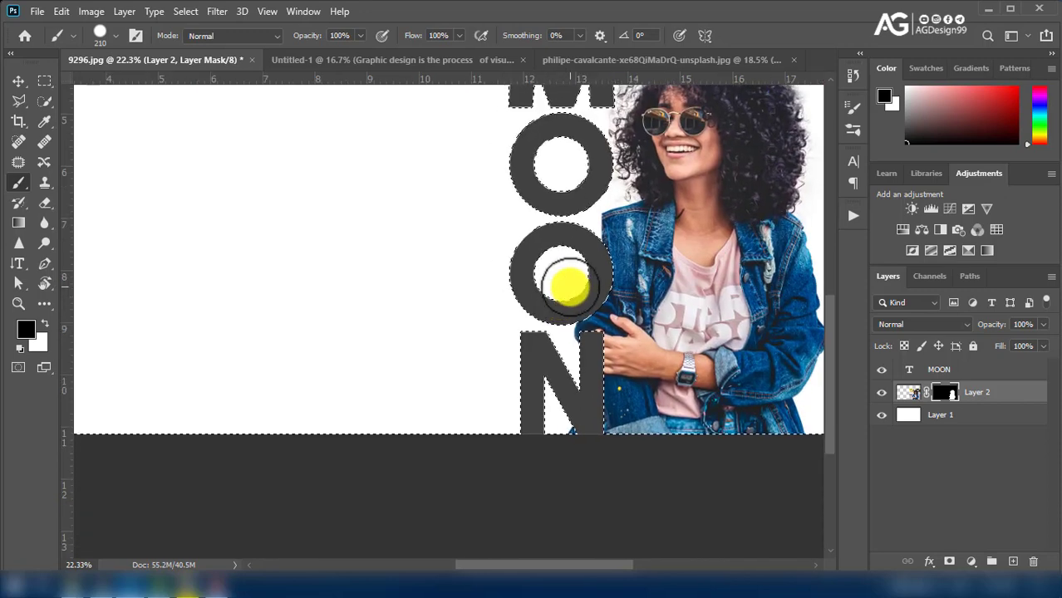
{"action": "left_click_drag", "start_coordinate": [569, 398], "coordinate": [567, 301]}
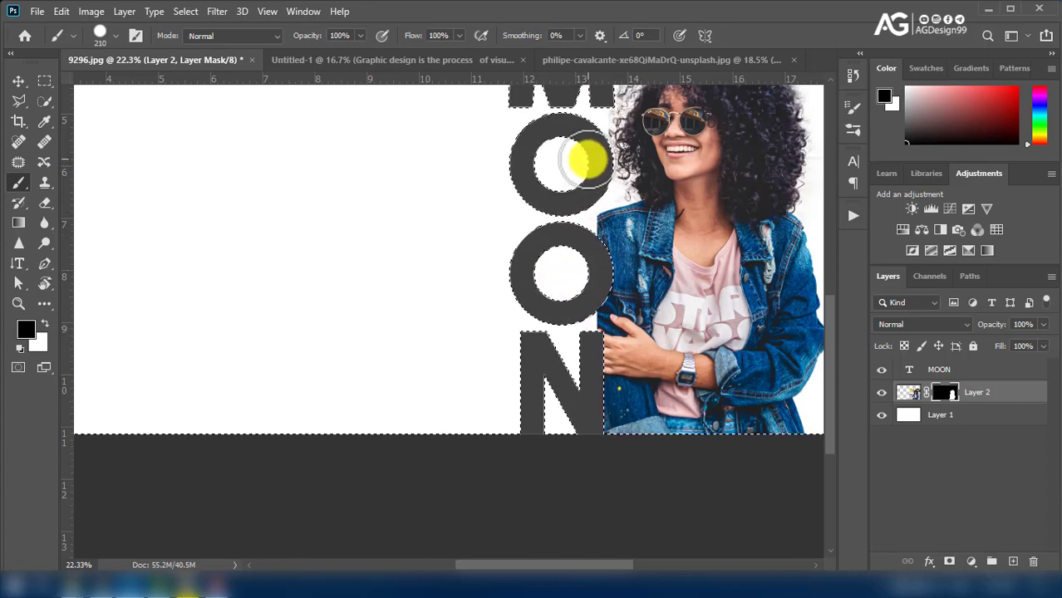
{"action": "scroll", "coordinate": [569, 280], "scroll_direction": "down", "scroll_amount": 1}
{"action": "scroll", "coordinate": [580, 287], "scroll_direction": "down", "scroll_amount": 2}
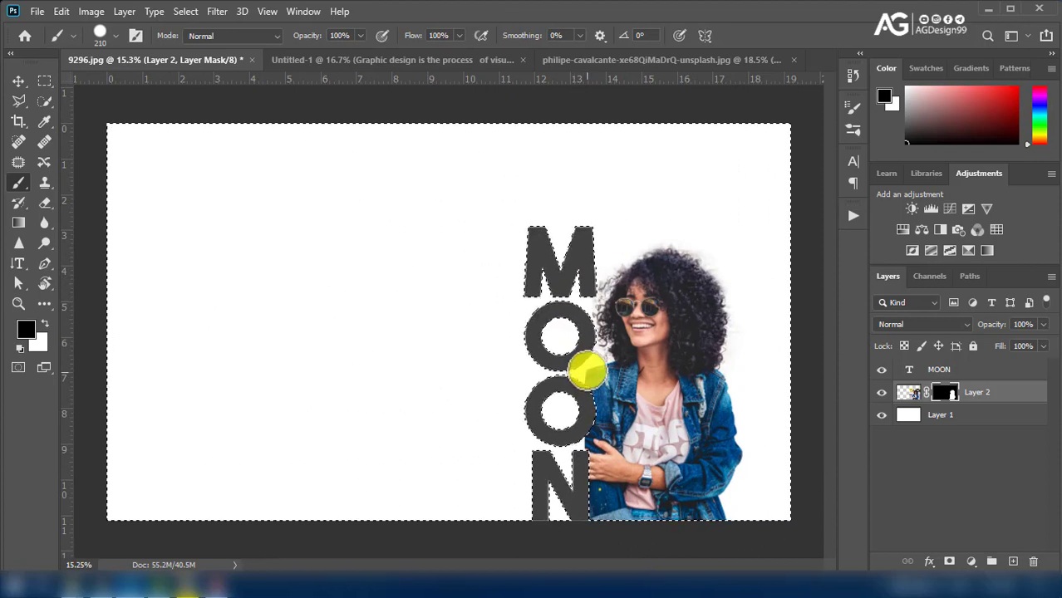
- Invert the selection and expand it by 19 pixels
{"action": "left_click", "coordinate": [186, 11]}
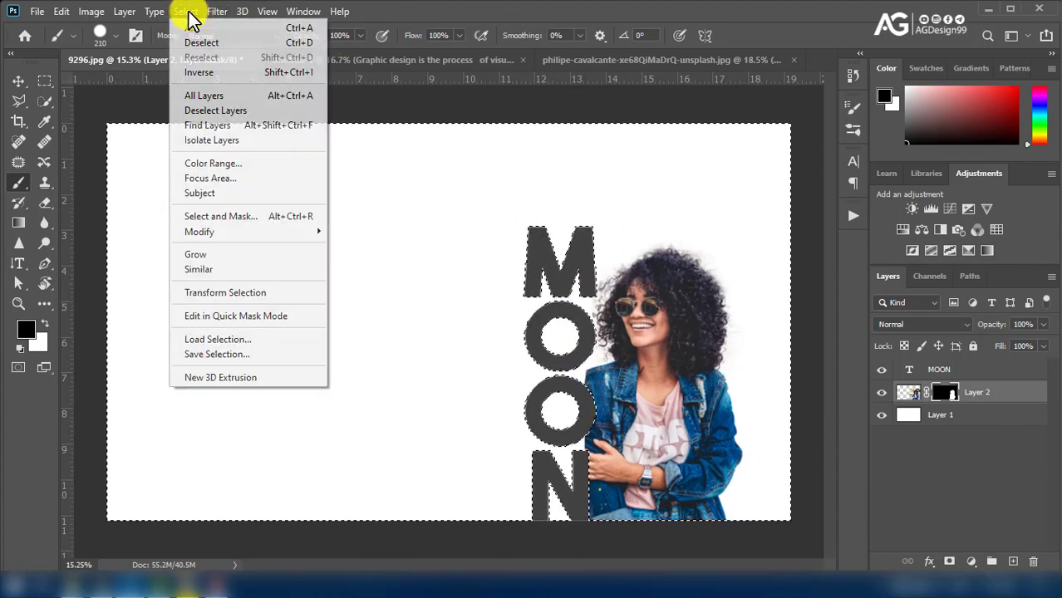
{"action": "left_click", "coordinate": [203, 73]}
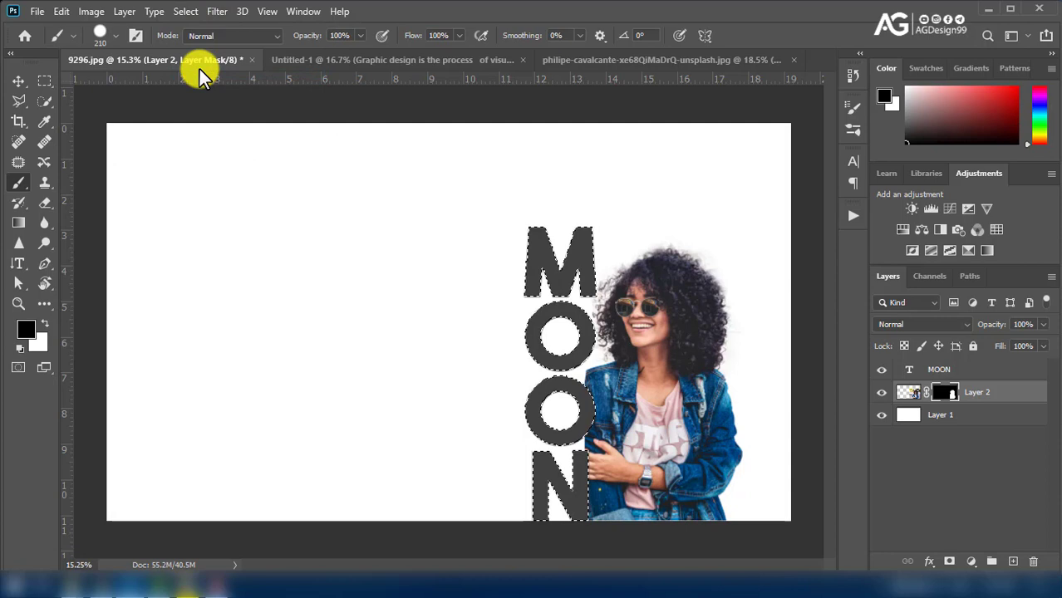
{"action": "left_click", "coordinate": [182, 12]}
{"action": "mouse_move", "coordinate": [200, 232]}
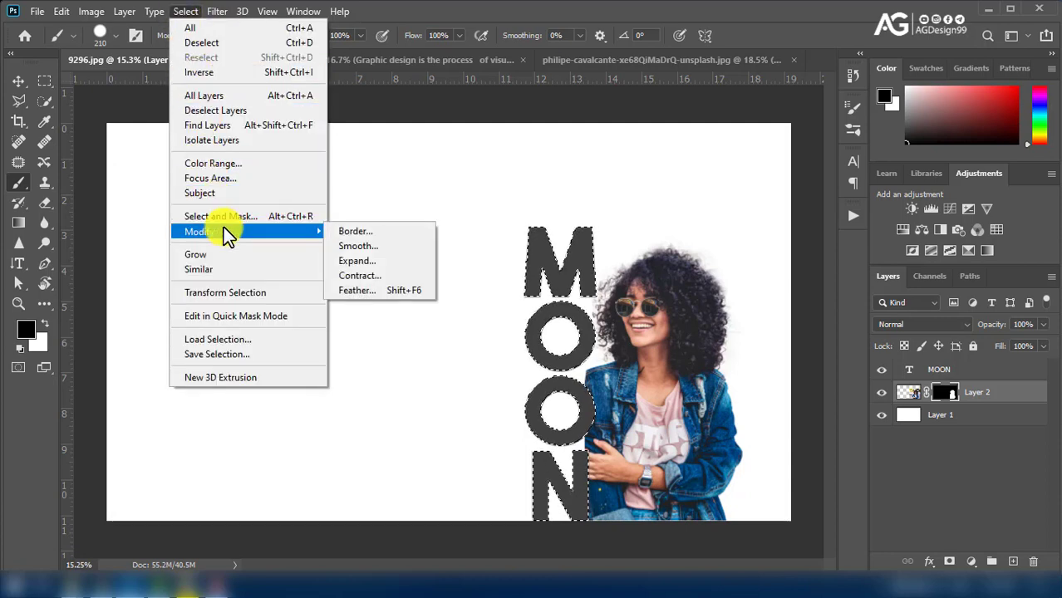
{"action": "left_click", "coordinate": [355, 261]}
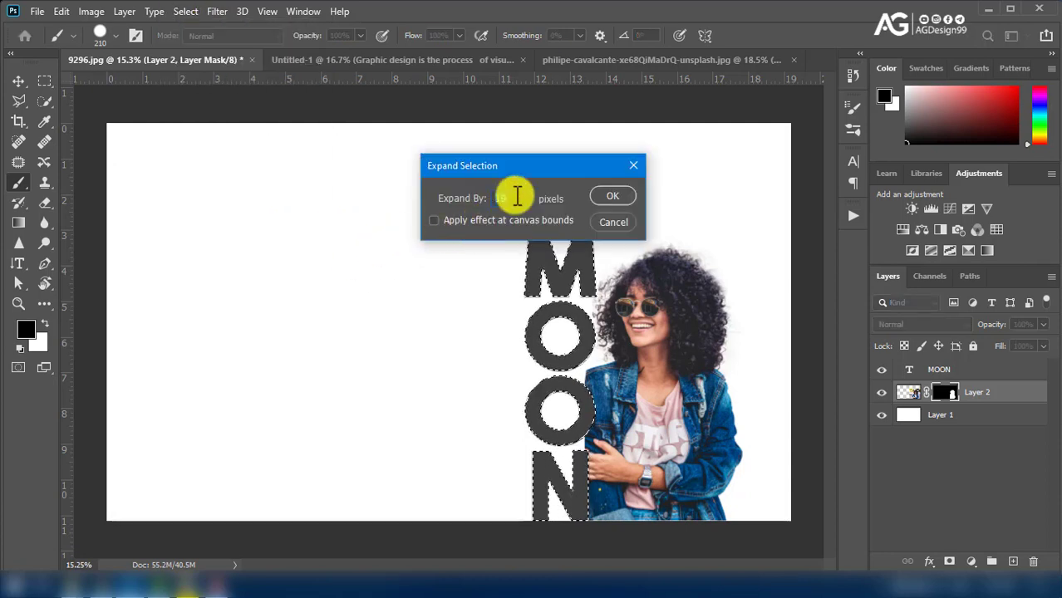
{"action": "left_click", "coordinate": [605, 204]}
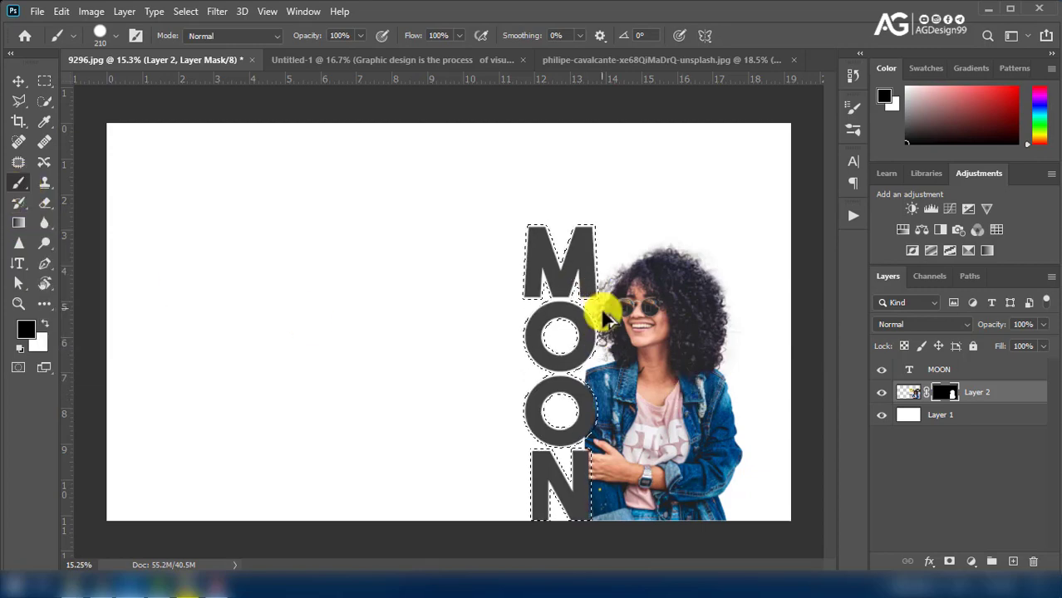
- Check the MOON edges close up, then clear the selection
{"action": "scroll", "coordinate": [589, 275], "scroll_direction": "up", "scroll_amount": 3}
{"action": "left_click_drag", "start_coordinate": [612, 332], "coordinate": [597, 316]}
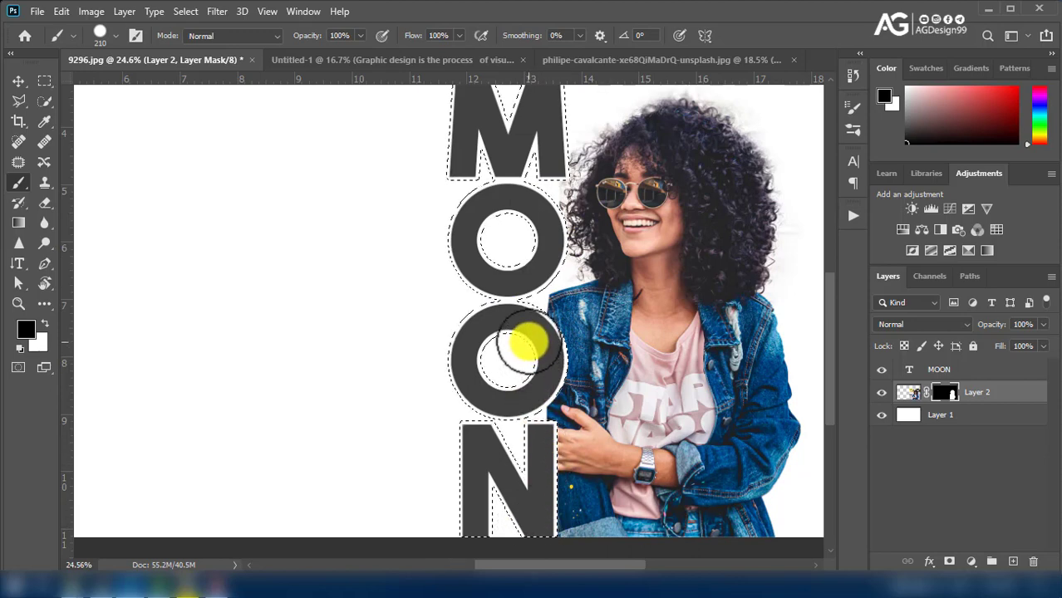
{"action": "scroll", "coordinate": [473, 296], "scroll_direction": "down", "scroll_amount": 1}
{"action": "scroll", "coordinate": [509, 360], "scroll_direction": "down", "scroll_amount": 1}
{"action": "left_click_drag", "start_coordinate": [509, 359], "coordinate": [509, 323]}
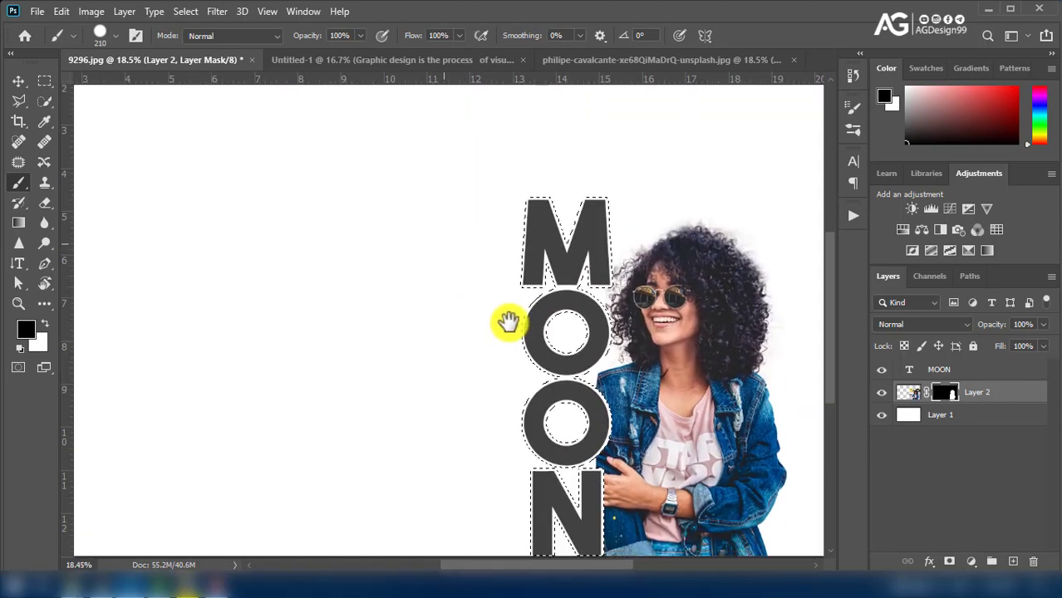
{"action": "scroll", "coordinate": [504, 315], "scroll_direction": "down", "scroll_amount": 1}
{"action": "left_click", "coordinate": [185, 11]}
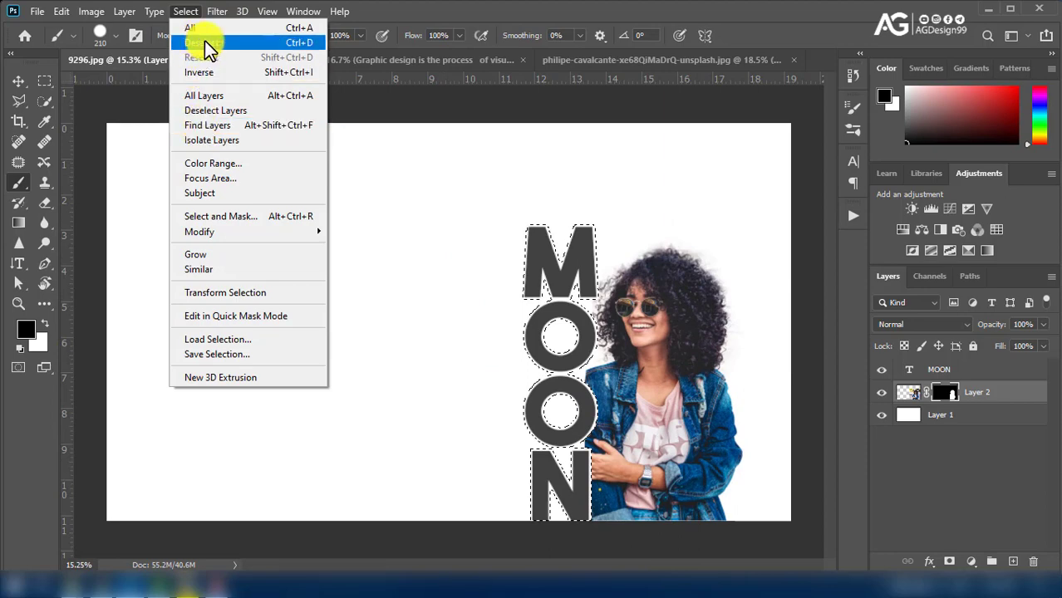
{"action": "left_click", "coordinate": [208, 43]}
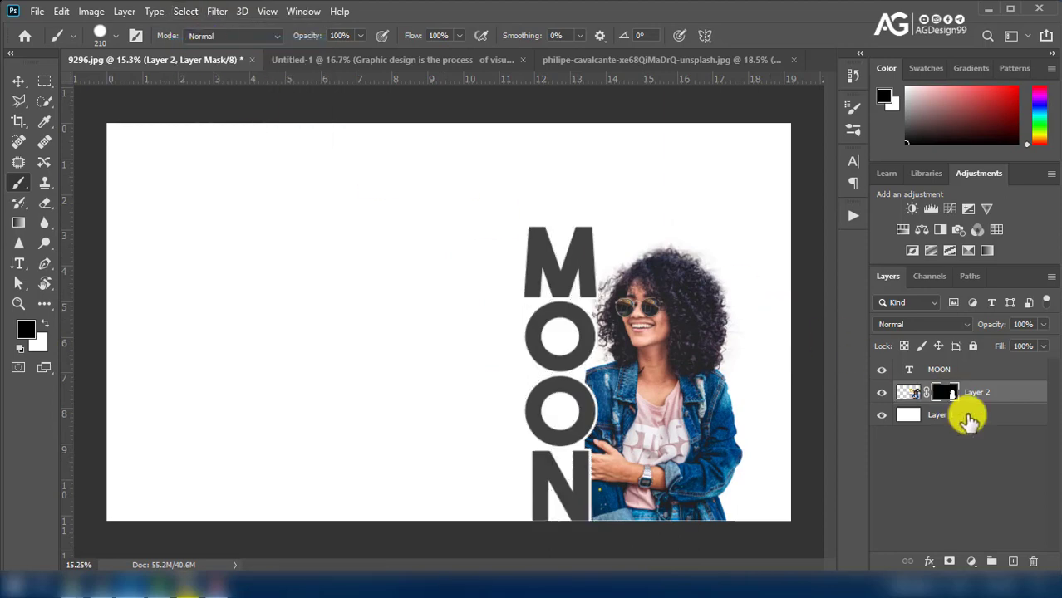
- Duplicate the street photo layer, delete its mask, and clip the copy into the MOON text
{"action": "mouse_move", "coordinate": [998, 400]}
{"action": "left_mouse_down"}
{"action": "mouse_move", "coordinate": [1013, 559]}
{"action": "mouse_move", "coordinate": [969, 367]}
{"action": "left_mouse_up"}
{"action": "left_click", "coordinate": [943, 369]}
{"action": "right_click", "coordinate": [946, 372]}
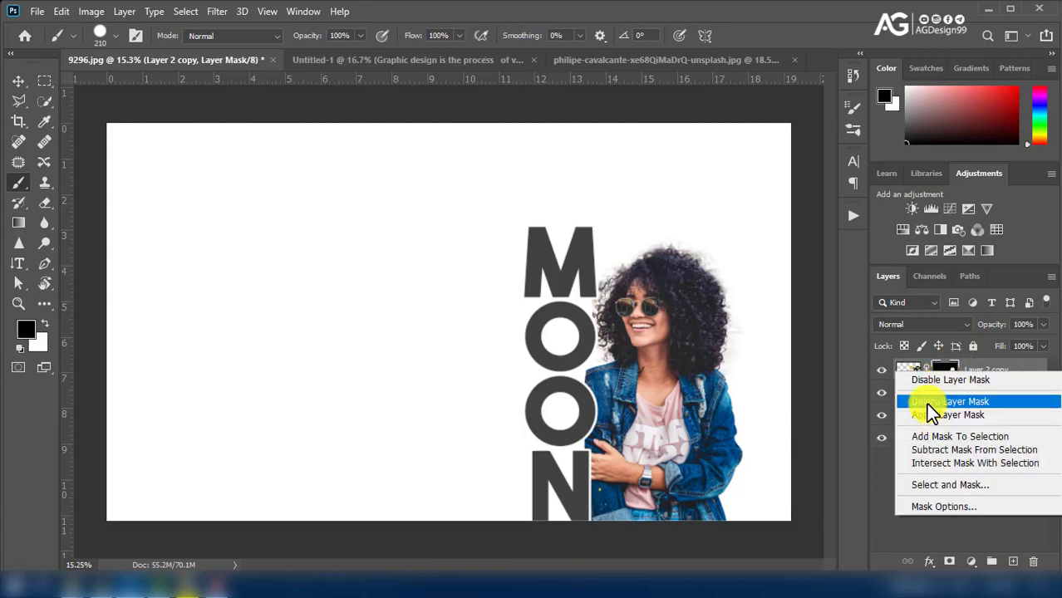
{"action": "left_click", "coordinate": [942, 403]}
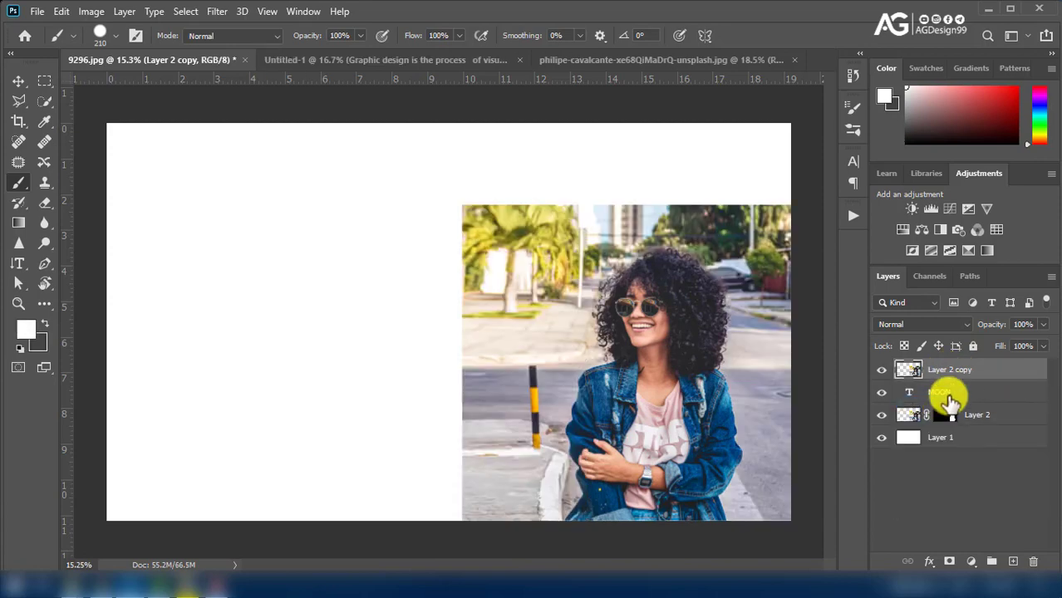
{"action": "right_click", "coordinate": [989, 373]}
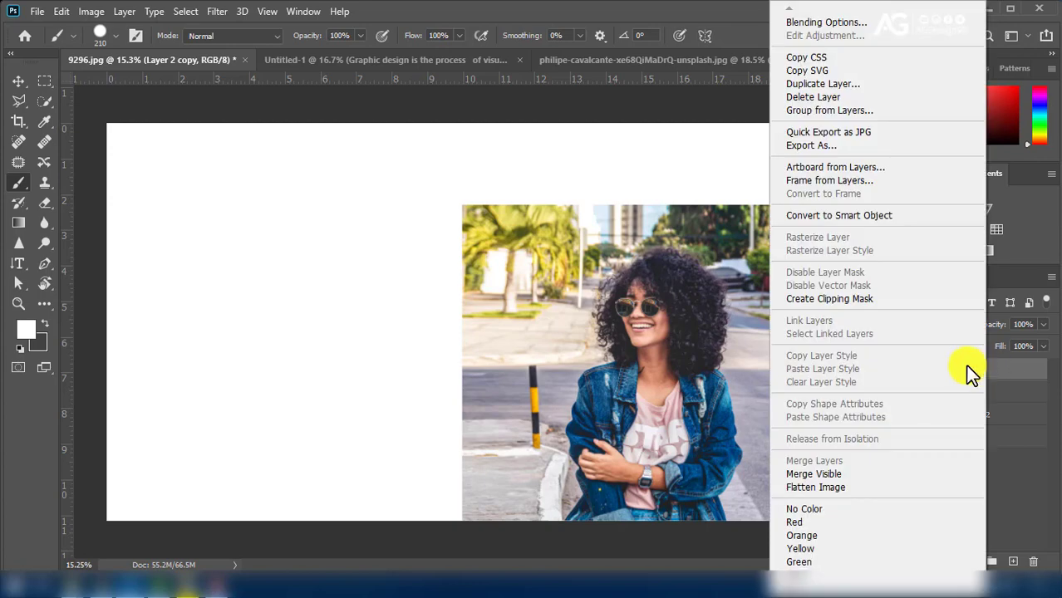
{"action": "left_click", "coordinate": [835, 299]}
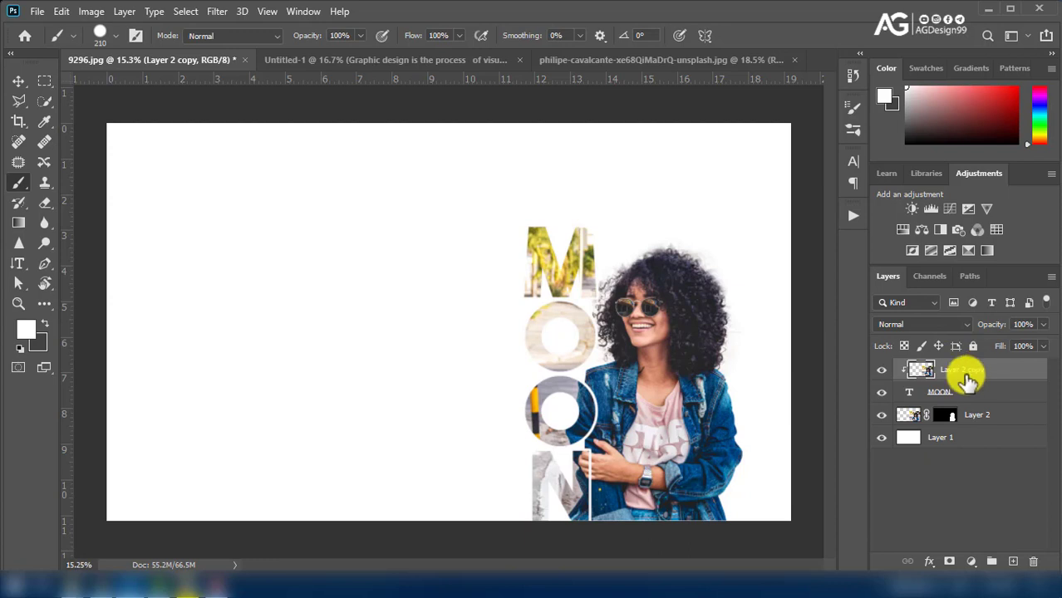
- Set the clipped photo's fill to 91% and group the poster layers as Group 1
{"action": "left_click", "coordinate": [1043, 324]}
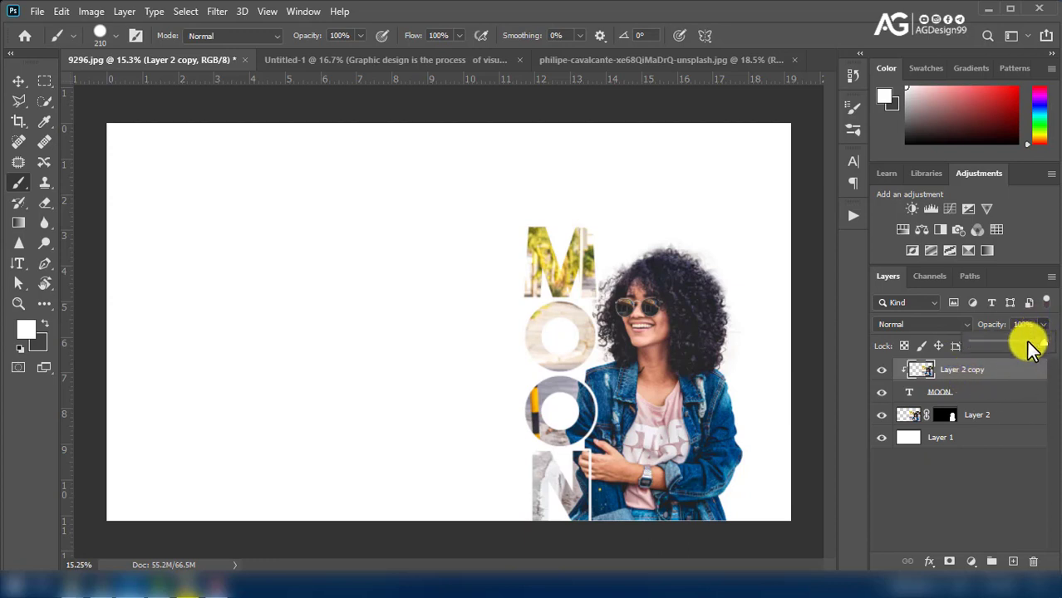
{"action": "mouse_move", "coordinate": [1026, 340]}
{"action": "left_mouse_down"}
{"action": "mouse_move", "coordinate": [1049, 346]}
{"action": "mouse_move", "coordinate": [1031, 360]}
{"action": "mouse_move", "coordinate": [1043, 372]}
{"action": "left_mouse_up"}
{"action": "left_click", "coordinate": [1043, 345]}
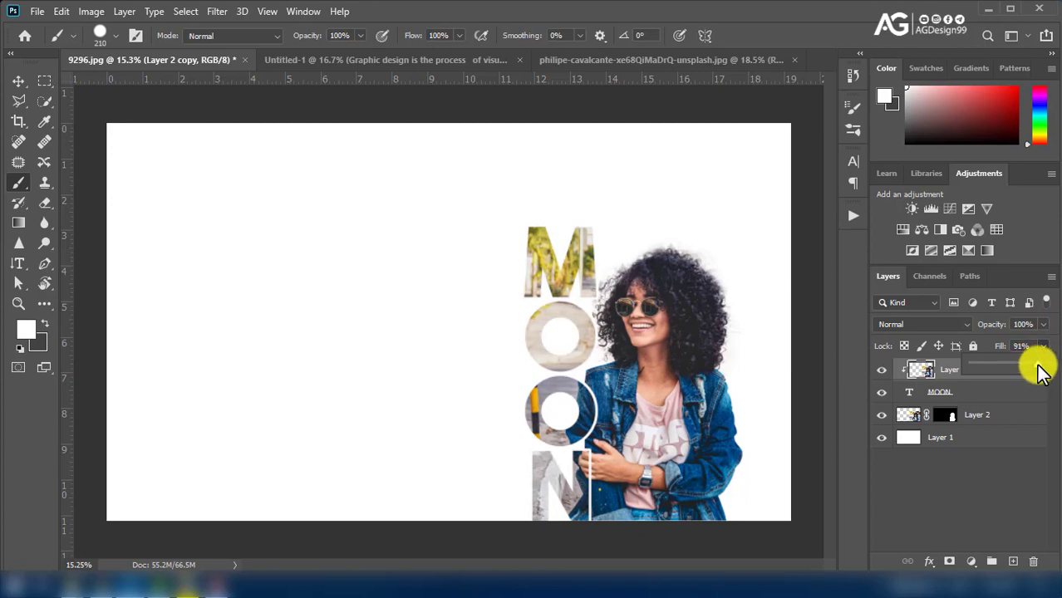
{"action": "left_click", "coordinate": [1000, 398]}
{"action": "left_click", "coordinate": [1006, 394], "text": "shift"}
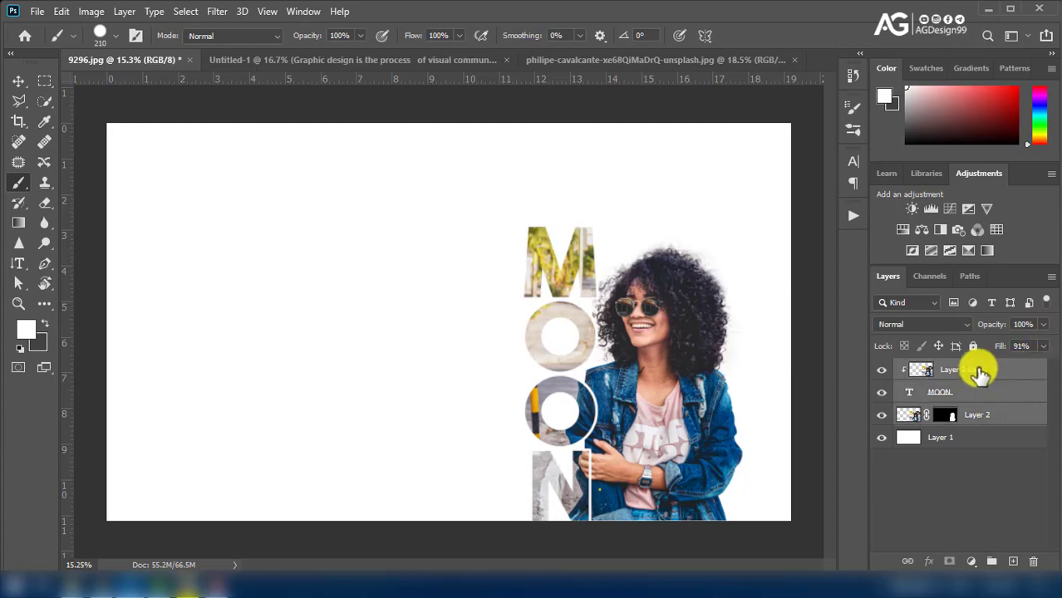
{"action": "right_click", "coordinate": [980, 374]}
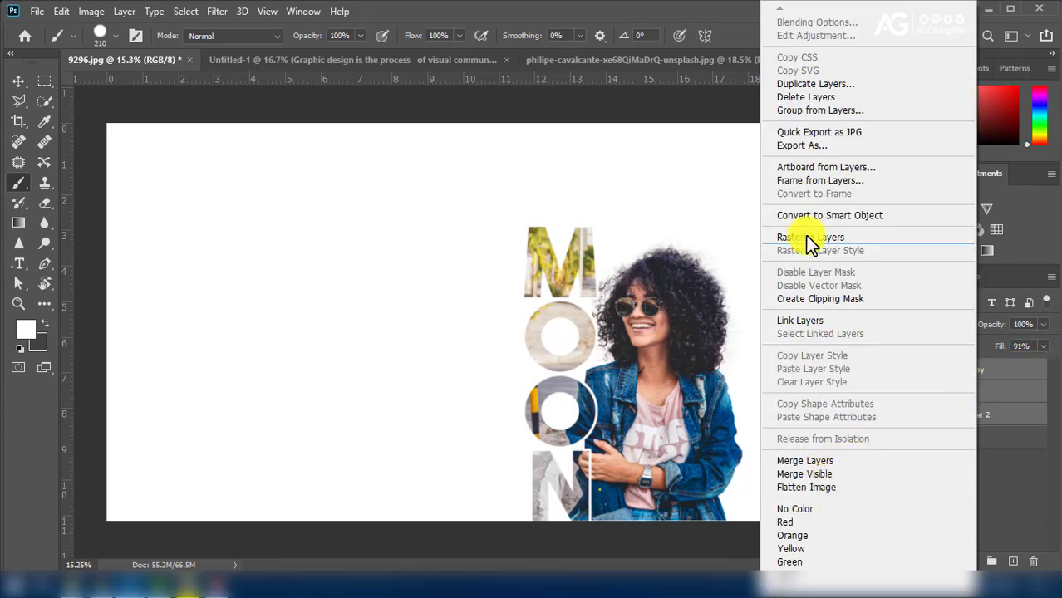
{"action": "left_click", "coordinate": [806, 111]}
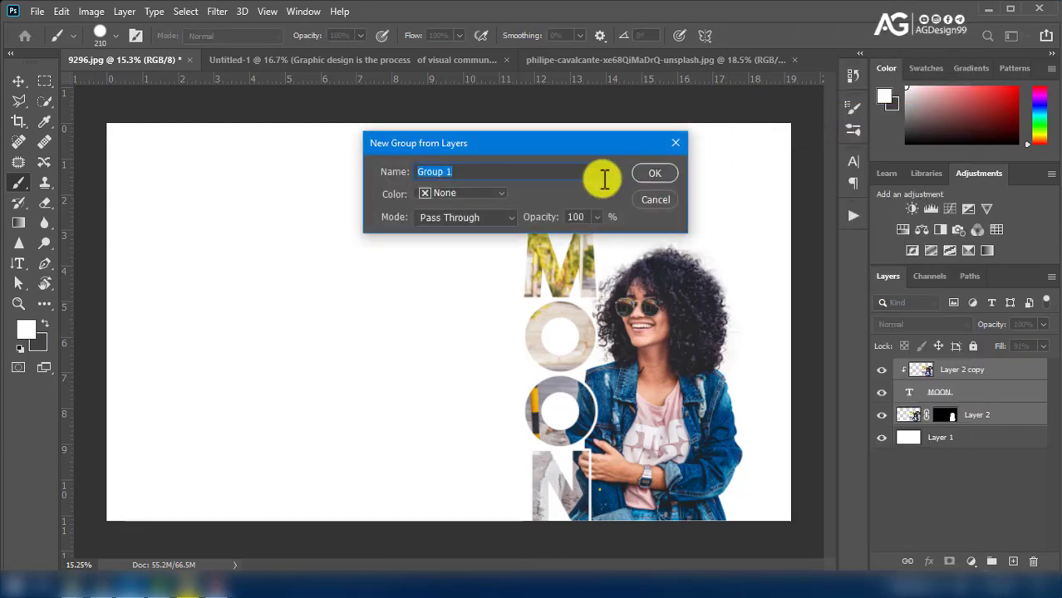
{"action": "left_click", "coordinate": [642, 174]}
- Enlarge Group 1 to about 117% from its top-left corner, shift it right, and commit
{"action": "left_click", "coordinate": [18, 80]}
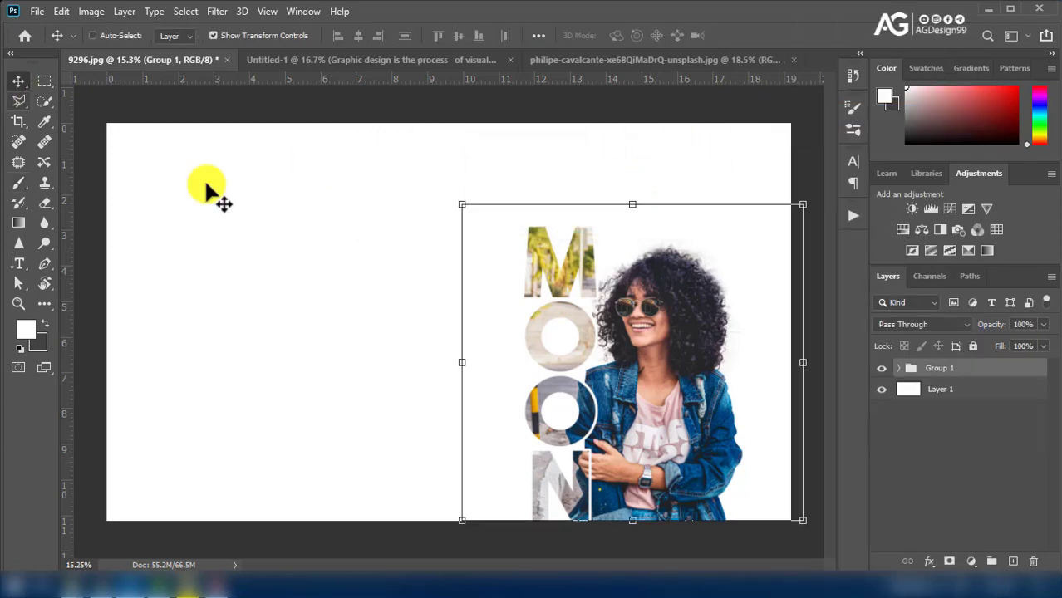
{"action": "left_click_drag", "start_coordinate": [462, 205], "coordinate": [406, 148]}
{"action": "left_click_drag", "start_coordinate": [569, 367], "coordinate": [618, 389]}
{"action": "left_click", "coordinate": [774, 35]}
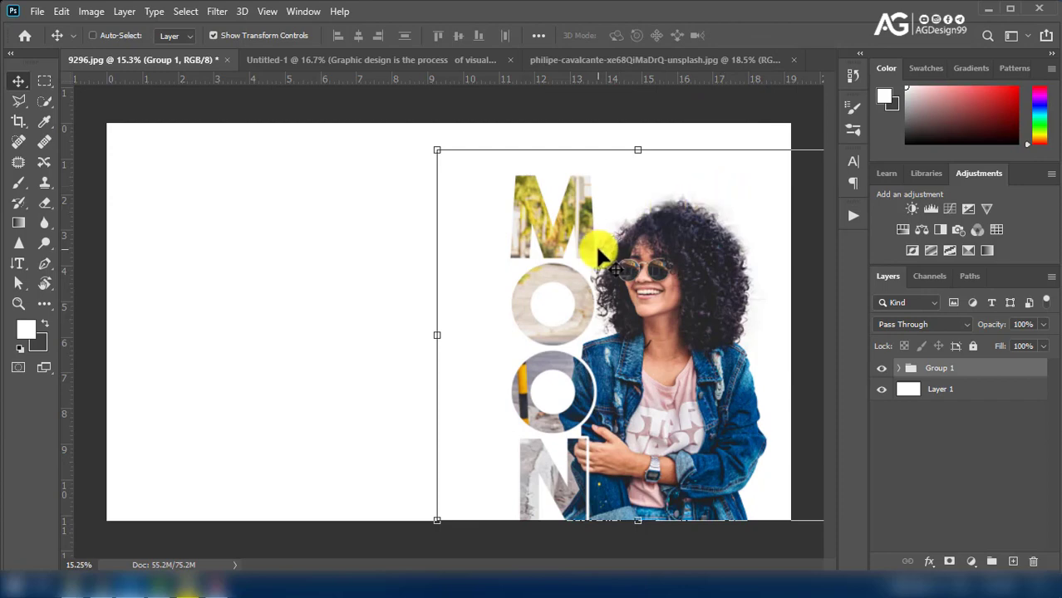
{"action": "left_click", "coordinate": [648, 62]}
- Bring the paragraph text into the poster, scale it to 125%, and nudge it down-right
{"action": "left_click", "coordinate": [351, 60]}
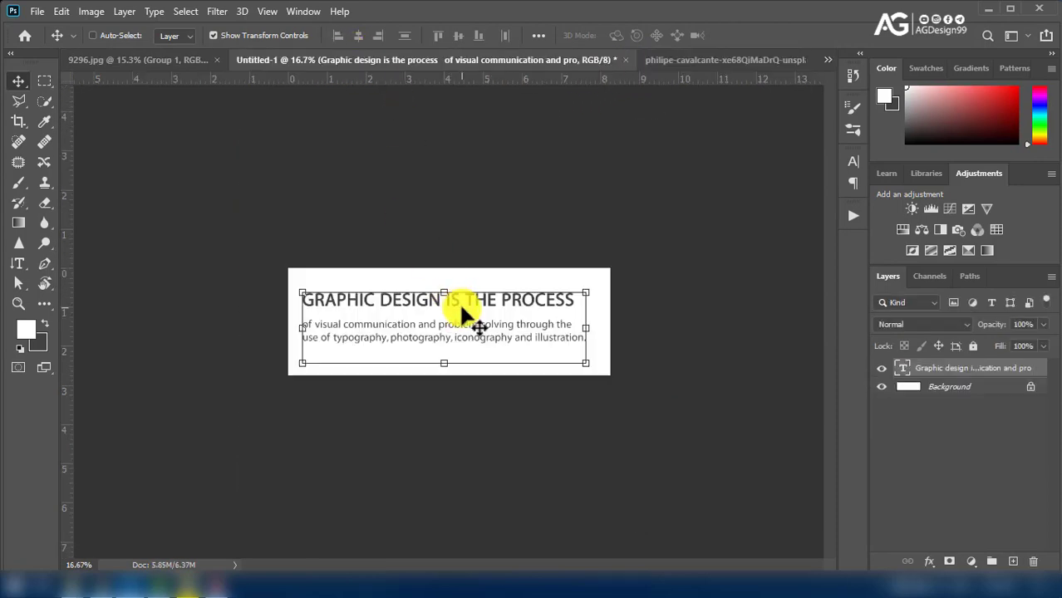
{"action": "mouse_move", "coordinate": [467, 295]}
{"action": "left_mouse_down"}
{"action": "mouse_move", "coordinate": [199, 67]}
{"action": "mouse_move", "coordinate": [337, 349]}
{"action": "left_mouse_up"}
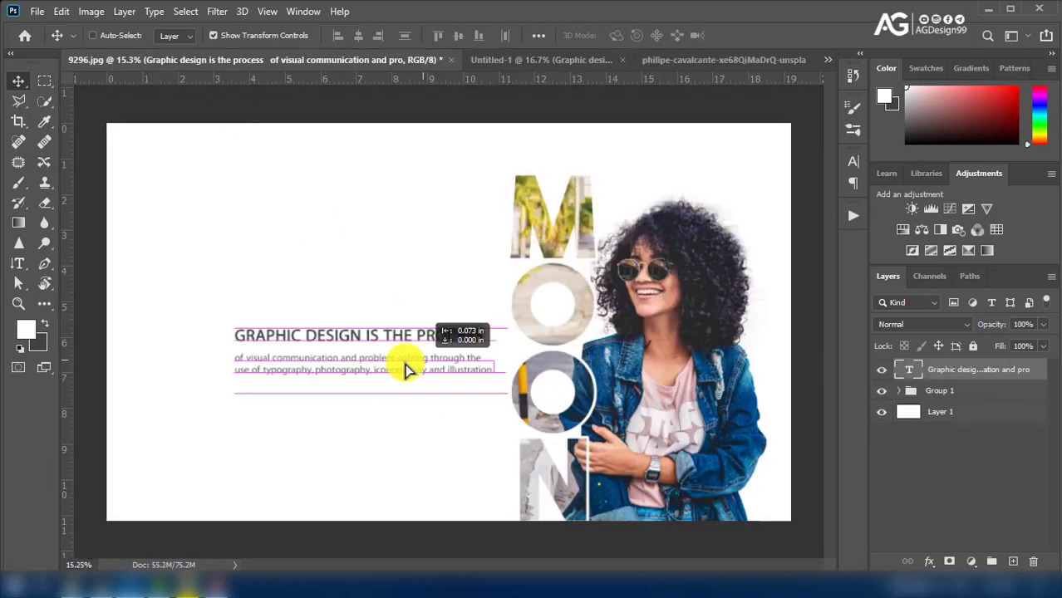
{"action": "key", "text": "ctrl+t"}
{"action": "left_click_drag", "start_coordinate": [407, 355], "coordinate": [476, 389]}
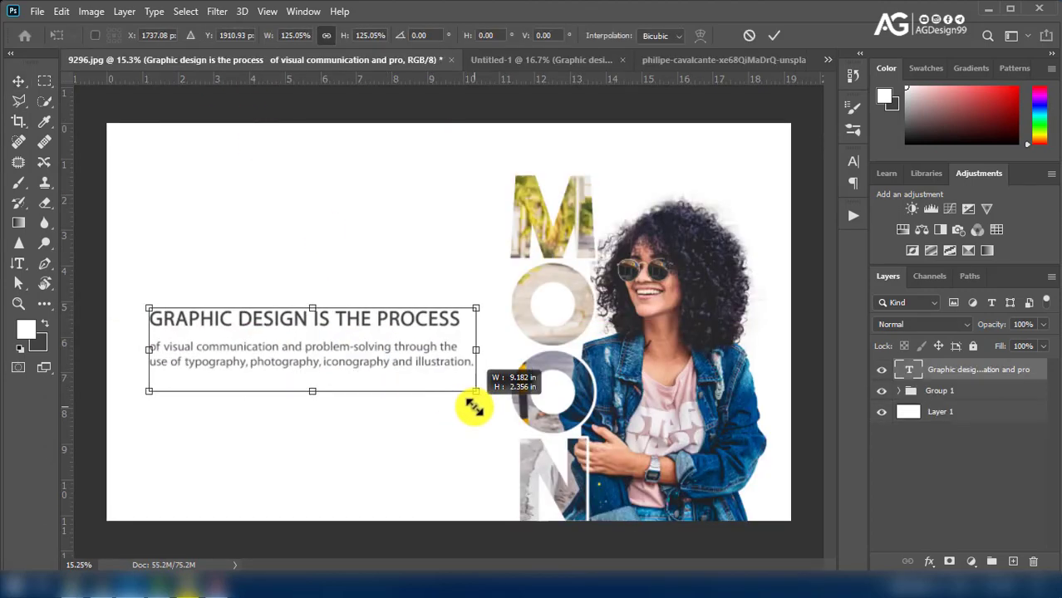
{"action": "left_click_drag", "start_coordinate": [431, 362], "coordinate": [439, 362]}
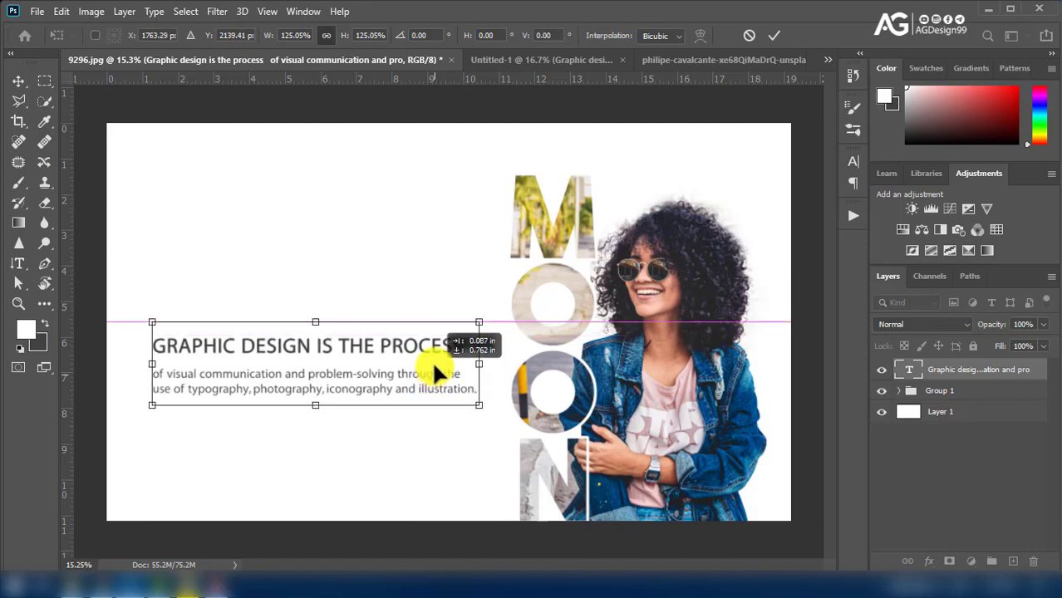
{"action": "left_click", "coordinate": [773, 35]}
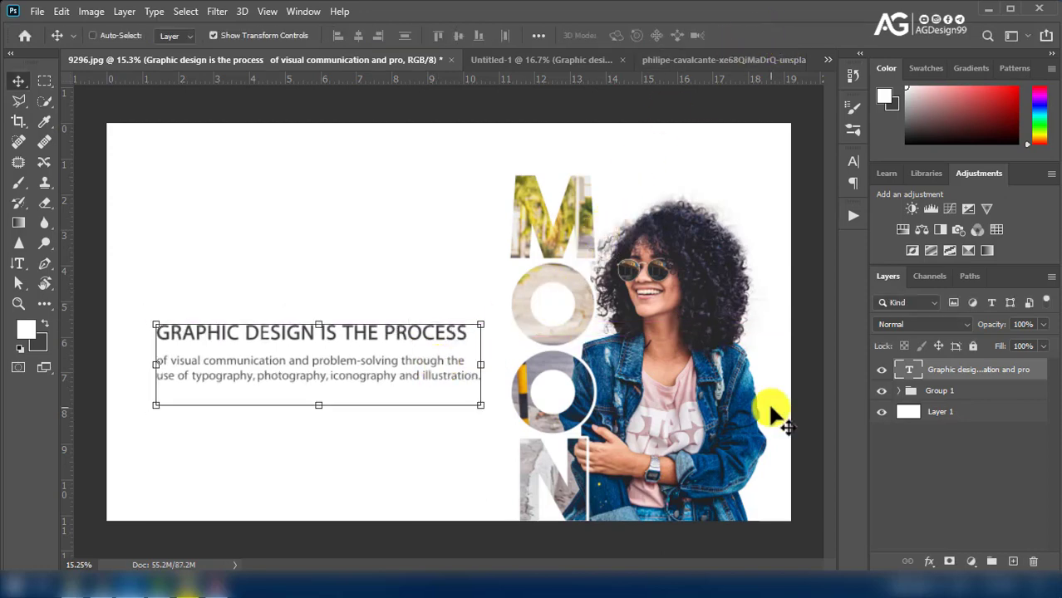
{"action": "left_click", "coordinate": [777, 499], "text": "ctrl"}
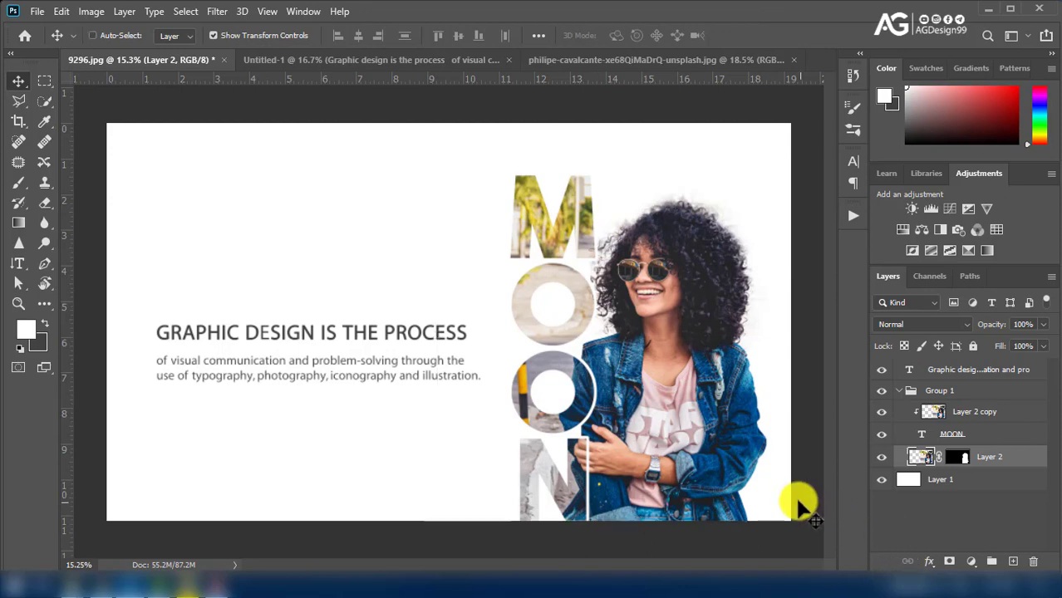
{"action": "scroll", "coordinate": [625, 347], "scroll_direction": "down", "scroll_amount": 2}
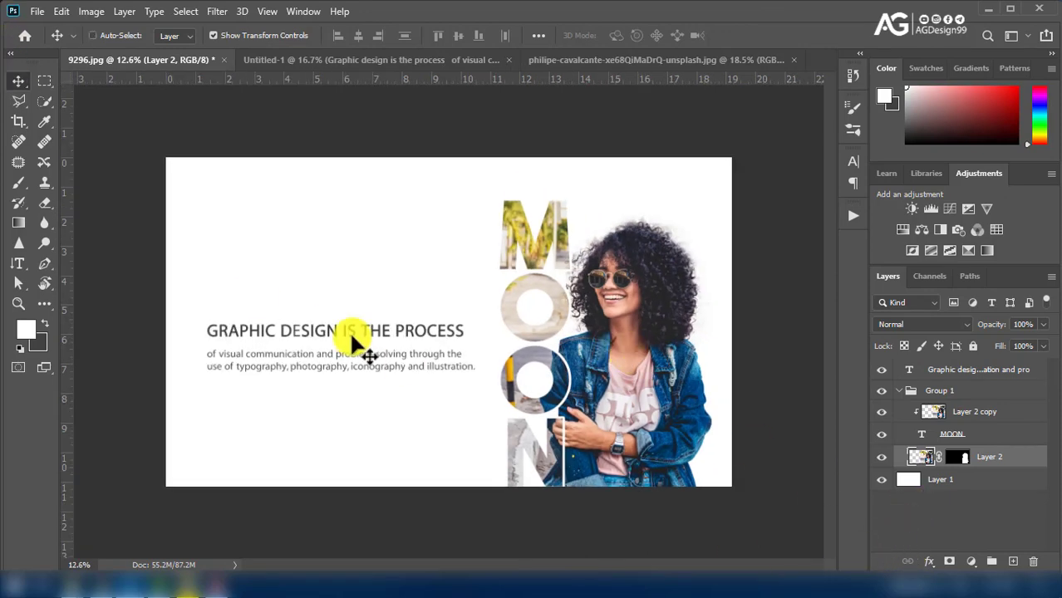
- Select the headline line with the Type tool, then select Group 1 and pick the Rectangle Tool
{"action": "left_click", "coordinate": [918, 371]}
{"action": "double_click", "coordinate": [908, 372]}
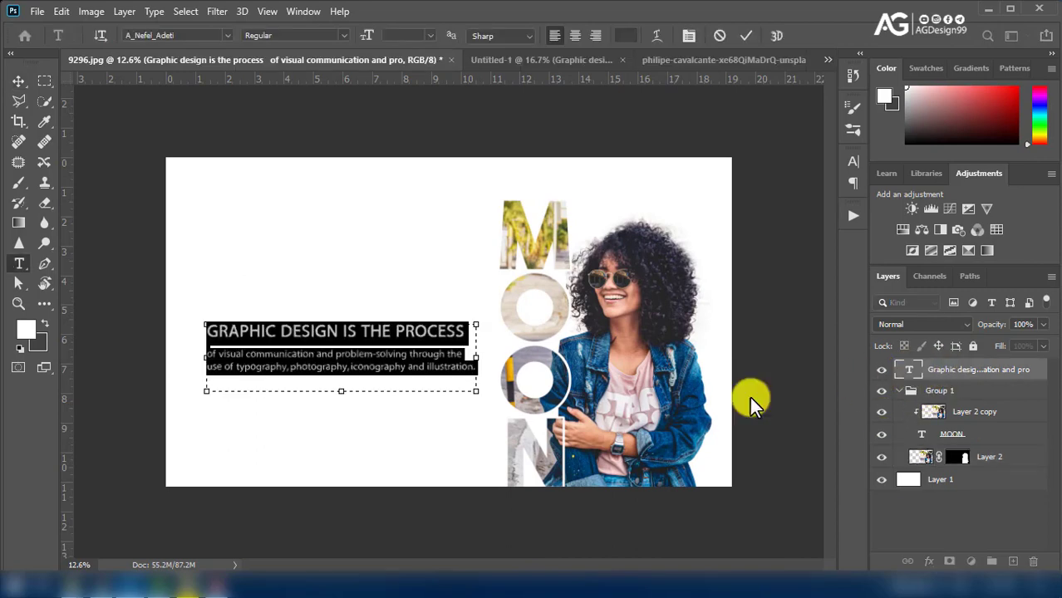
{"action": "triple_click", "coordinate": [384, 331]}
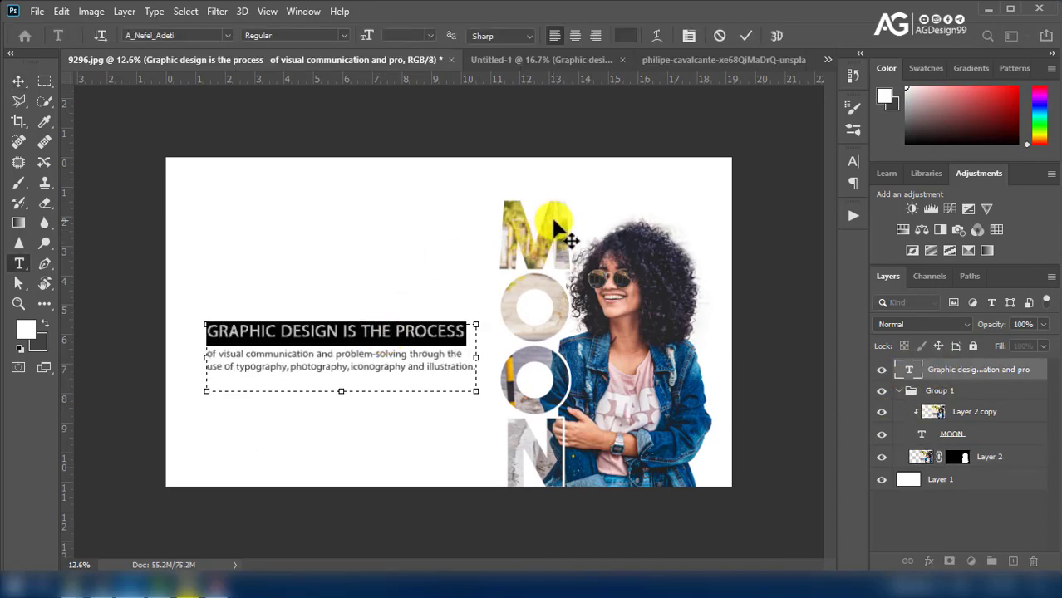
{"action": "left_click", "coordinate": [746, 36]}
{"action": "key", "text": "v"}
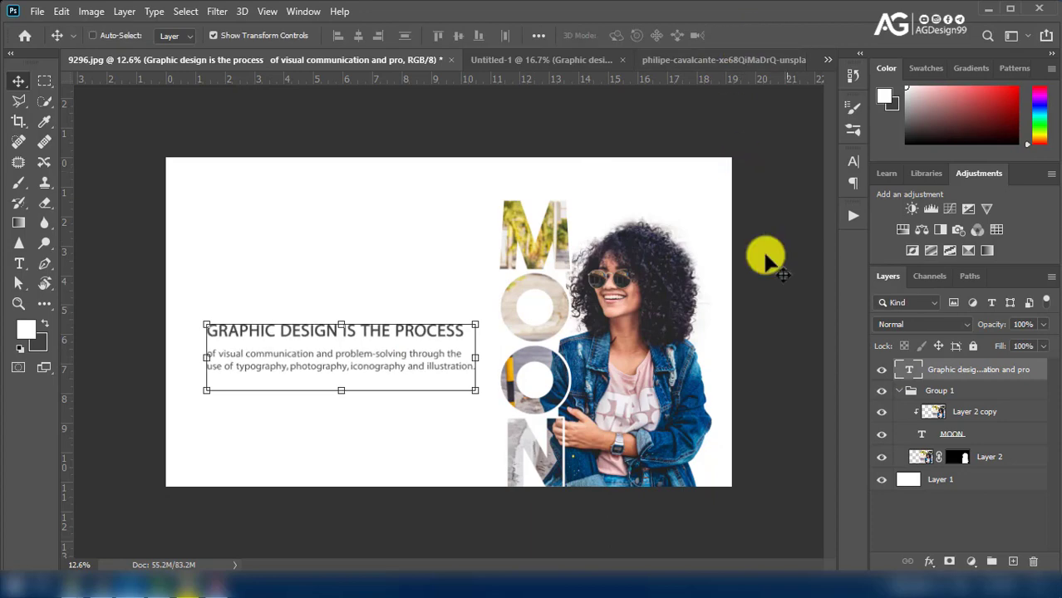
{"action": "left_click", "coordinate": [946, 392]}
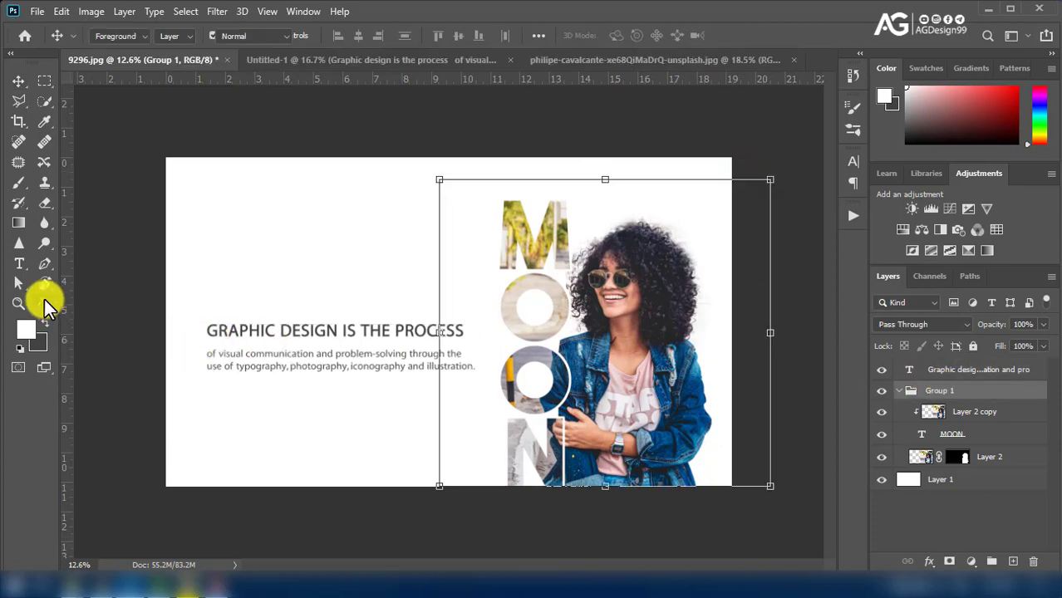
{"action": "left_click", "coordinate": [44, 301]}
{"action": "left_click", "coordinate": [108, 479]}
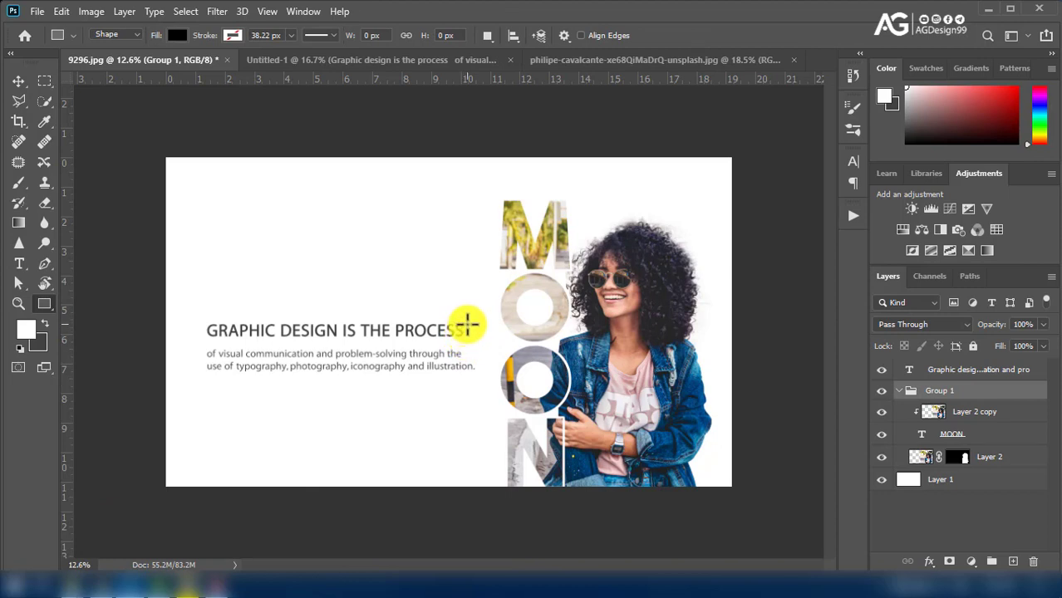
- Draw a rectangle across the headline and fill it bright blue from Recently Used Colors
{"action": "mouse_move", "coordinate": [473, 315]}
{"action": "left_mouse_down"}
{"action": "mouse_move", "coordinate": [199, 337]}
{"action": "mouse_move", "coordinate": [207, 340]}
{"action": "left_mouse_up"}
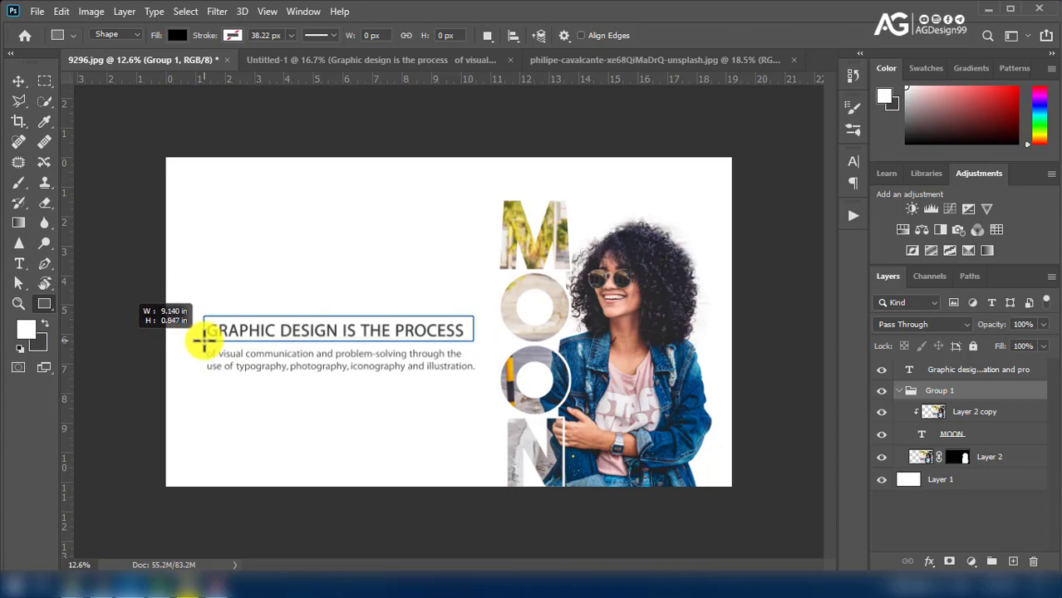
{"action": "left_click_drag", "start_coordinate": [204, 339], "coordinate": [206, 341]}
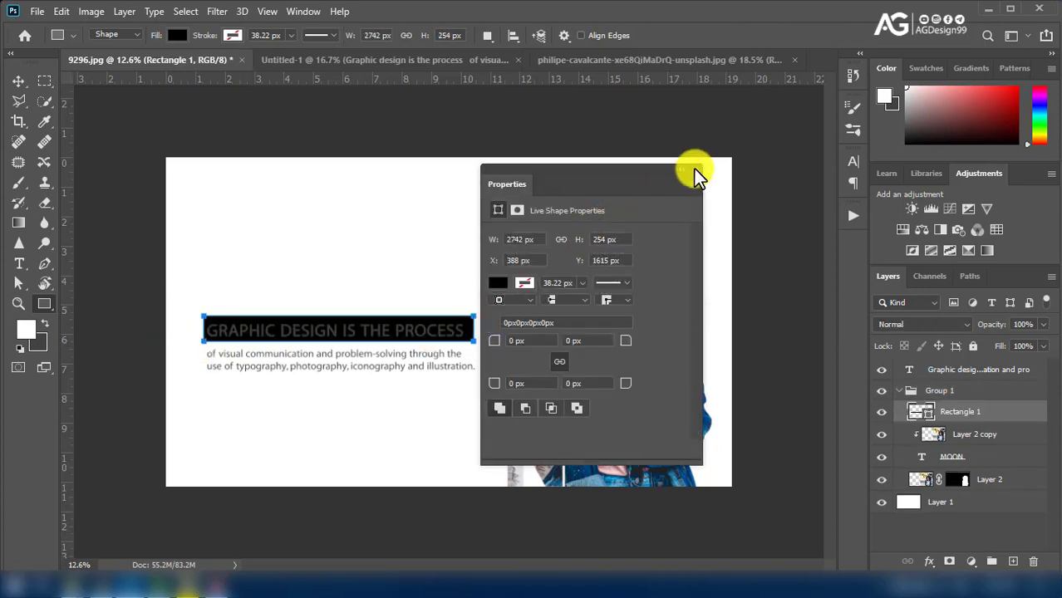
{"action": "left_click_drag", "start_coordinate": [598, 170], "coordinate": [276, 131]}
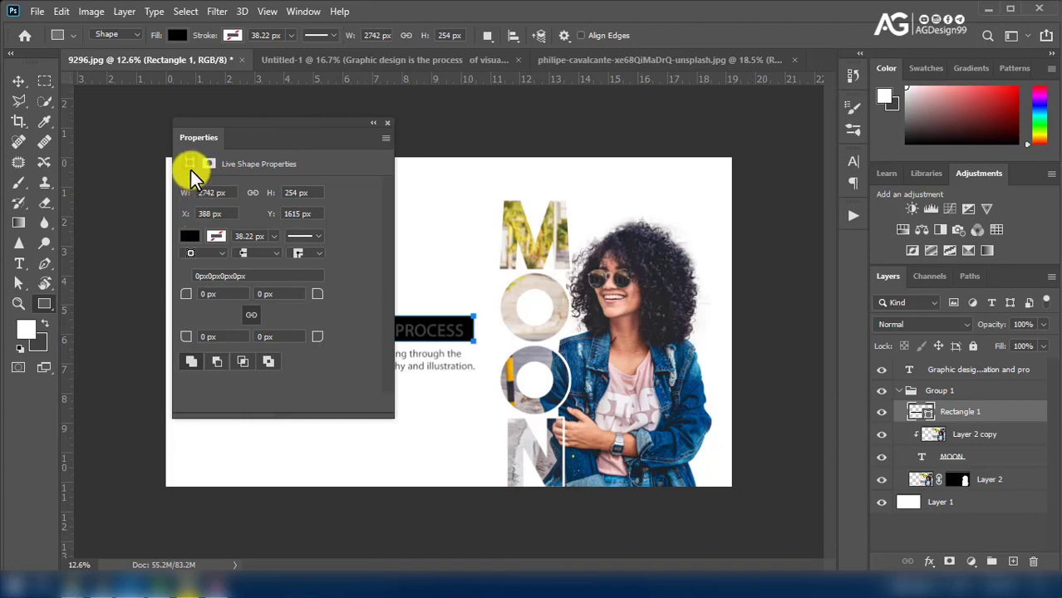
{"action": "left_click", "coordinate": [189, 236]}
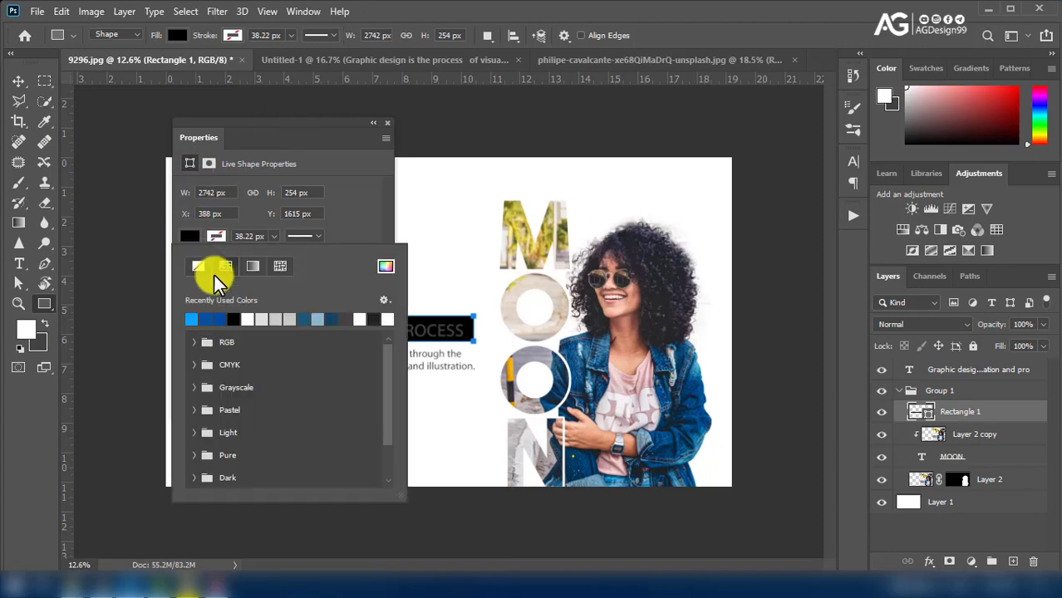
{"action": "left_click", "coordinate": [197, 320]}
{"action": "left_click", "coordinate": [213, 318]}
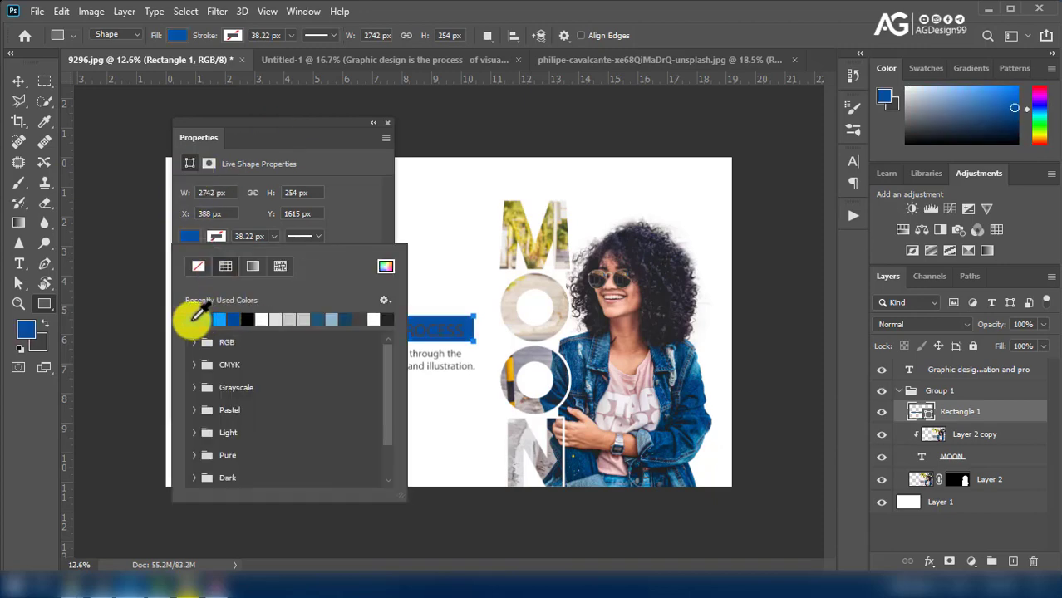
{"action": "left_click", "coordinate": [218, 319]}
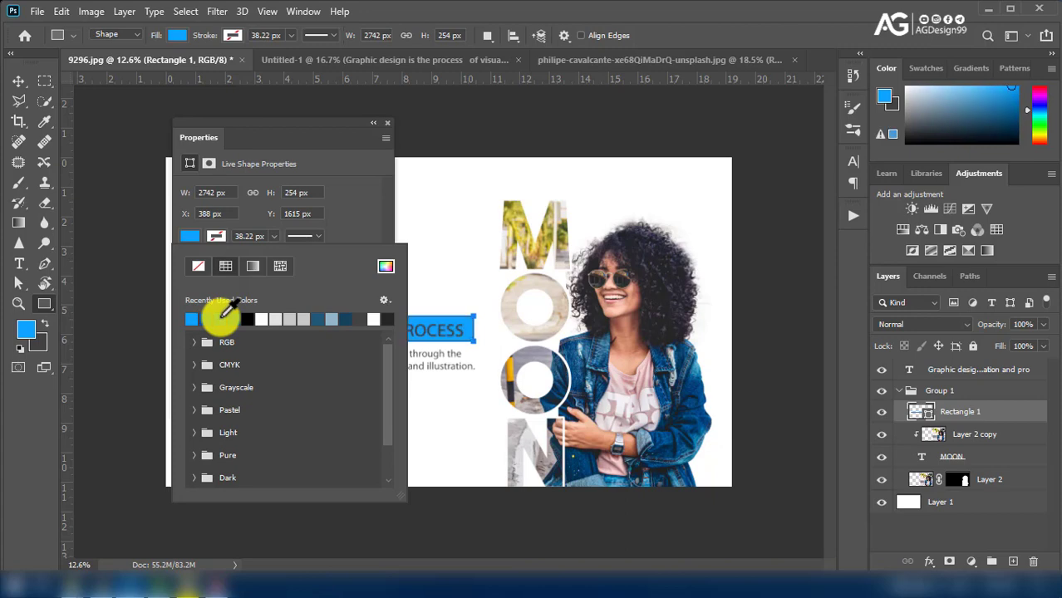
{"action": "left_click", "coordinate": [384, 124]}
- Trim the blue bar slightly and move Rectangle 1 out of Group 1, below the text layer
{"action": "left_click", "coordinate": [18, 81]}
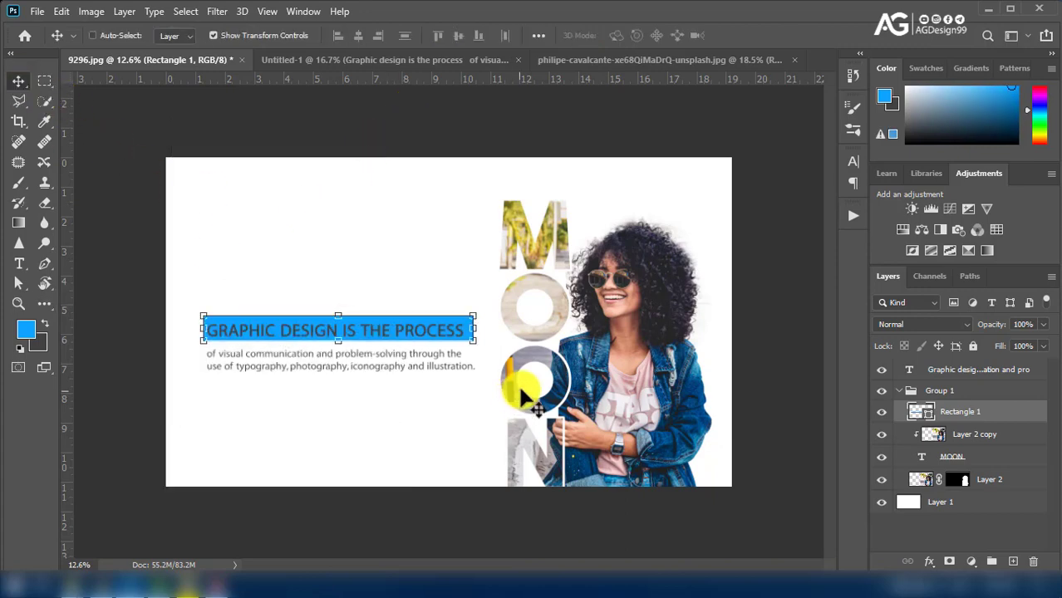
{"action": "left_click_drag", "start_coordinate": [475, 317], "coordinate": [468, 317]}
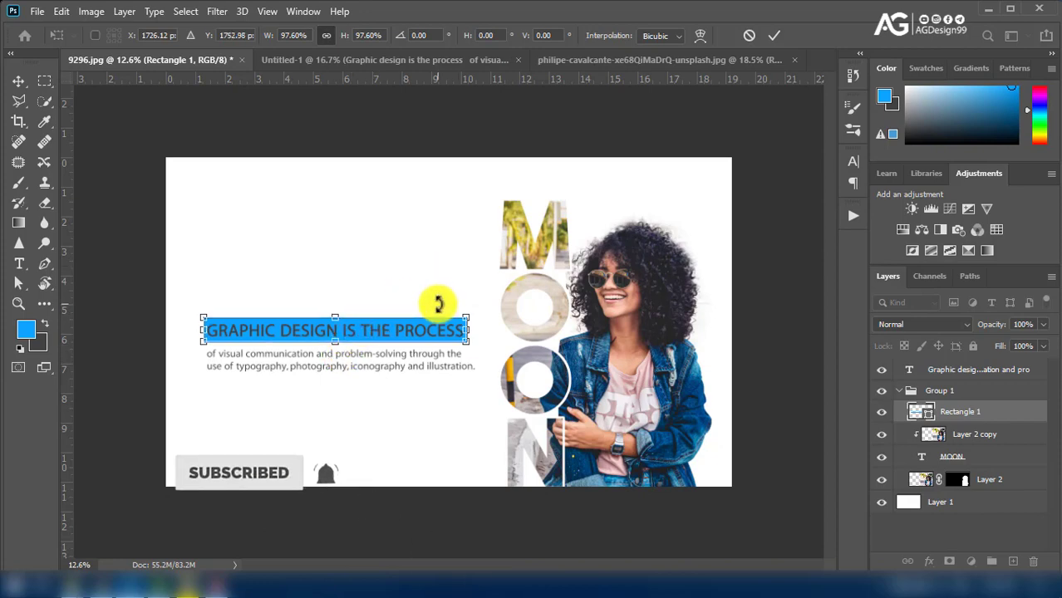
{"action": "left_click", "coordinate": [774, 35]}
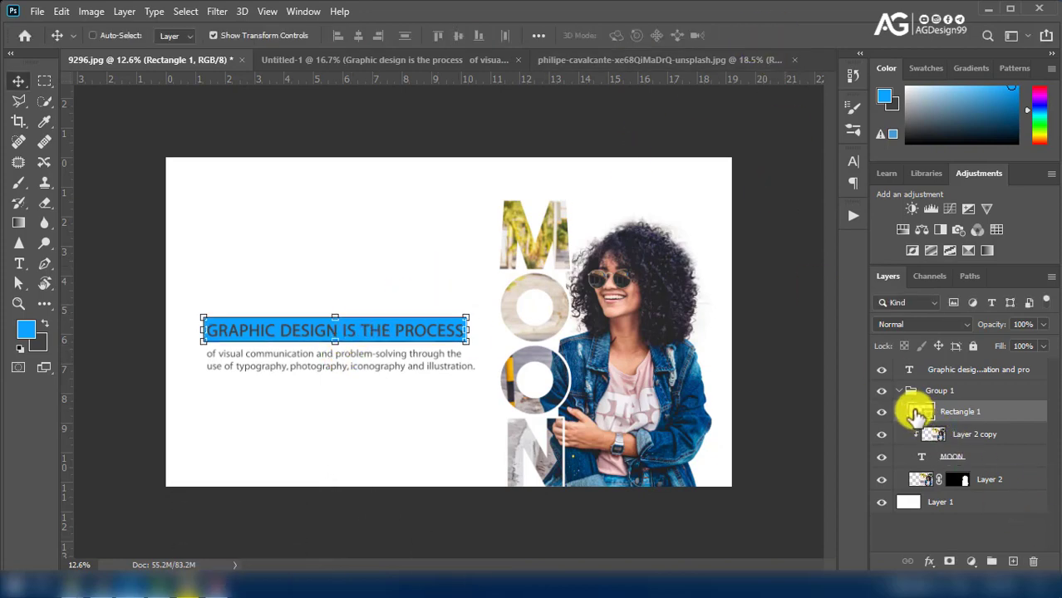
{"action": "left_click_drag", "start_coordinate": [916, 413], "coordinate": [951, 381]}
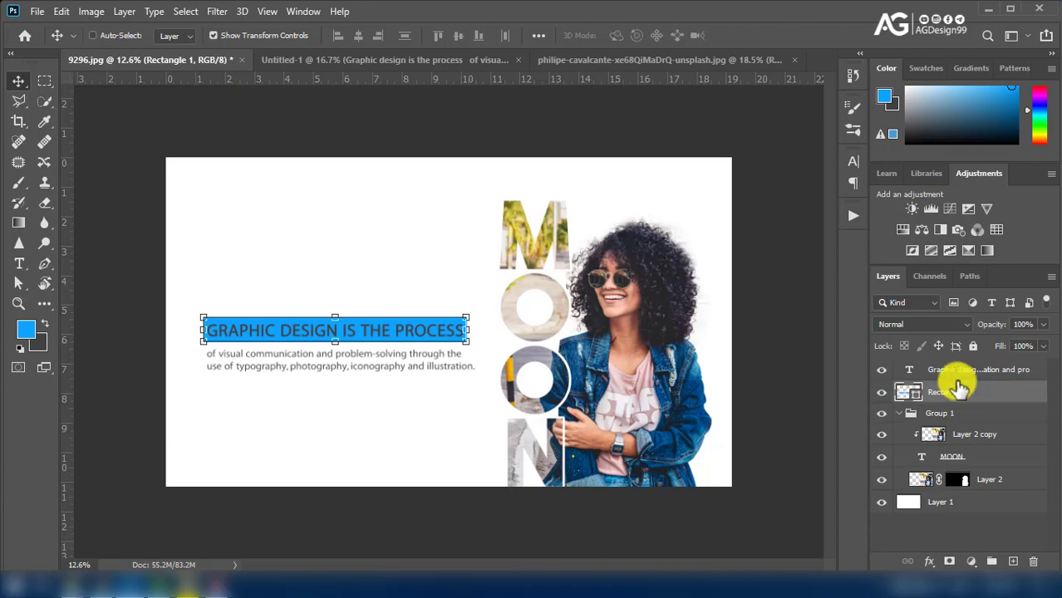
- Color the headline line white (#ffffff) and commit the text edit
{"action": "double_click", "coordinate": [914, 374]}
{"action": "triple_click", "coordinate": [389, 331]}
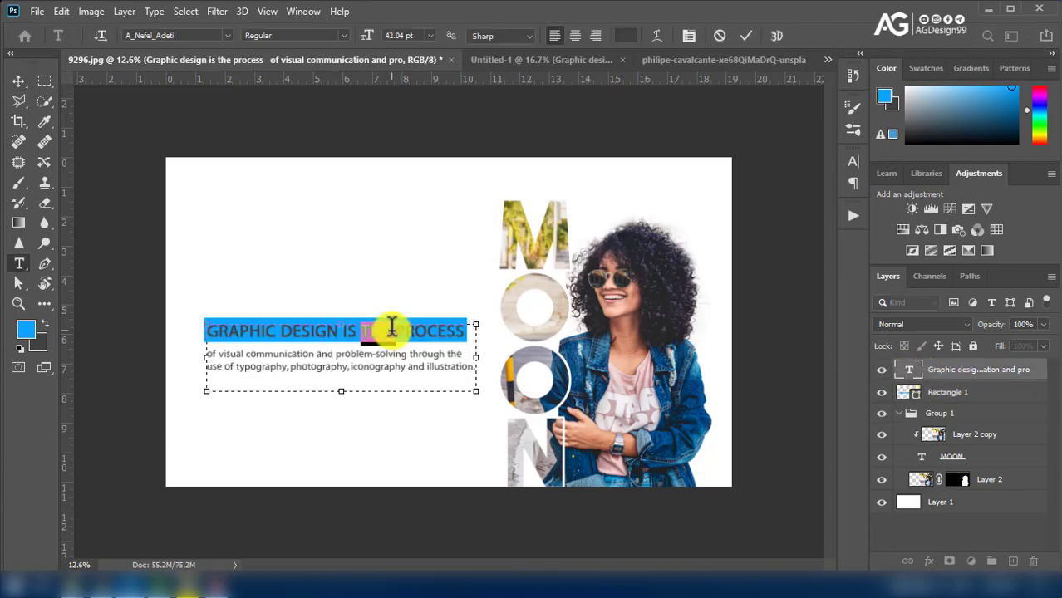
{"action": "left_click", "coordinate": [625, 35]}
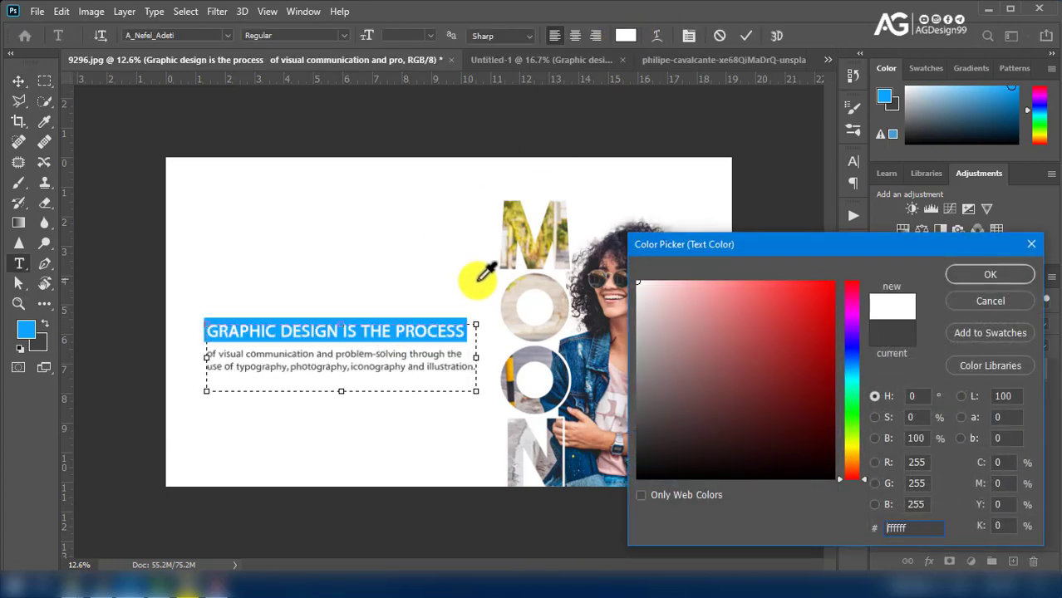
{"action": "left_click", "coordinate": [1001, 275]}
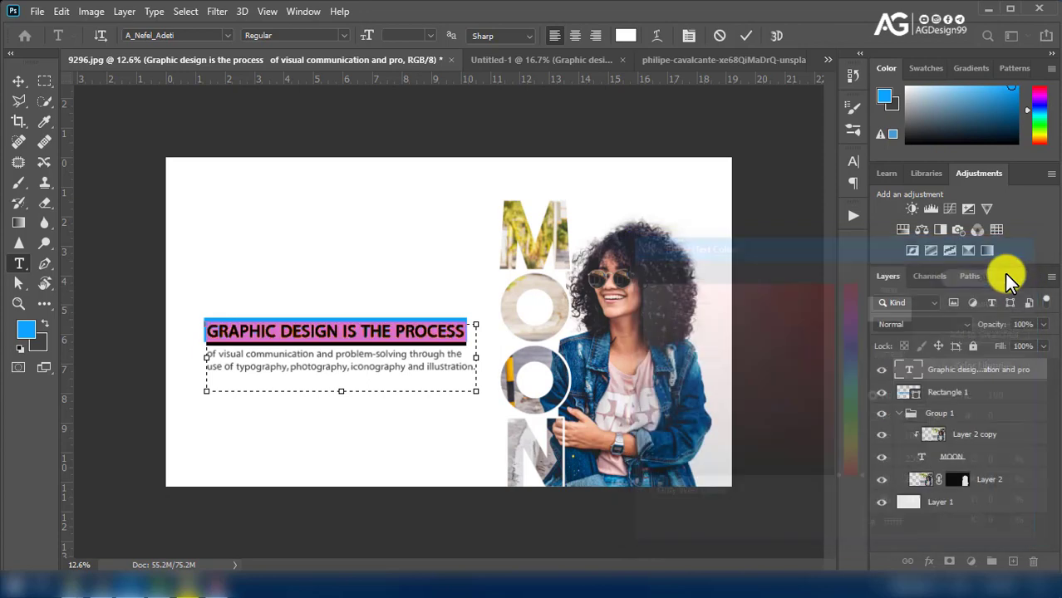
{"action": "left_click", "coordinate": [745, 35]}
{"action": "key", "text": "v"}
{"action": "left_click", "coordinate": [384, 448]}
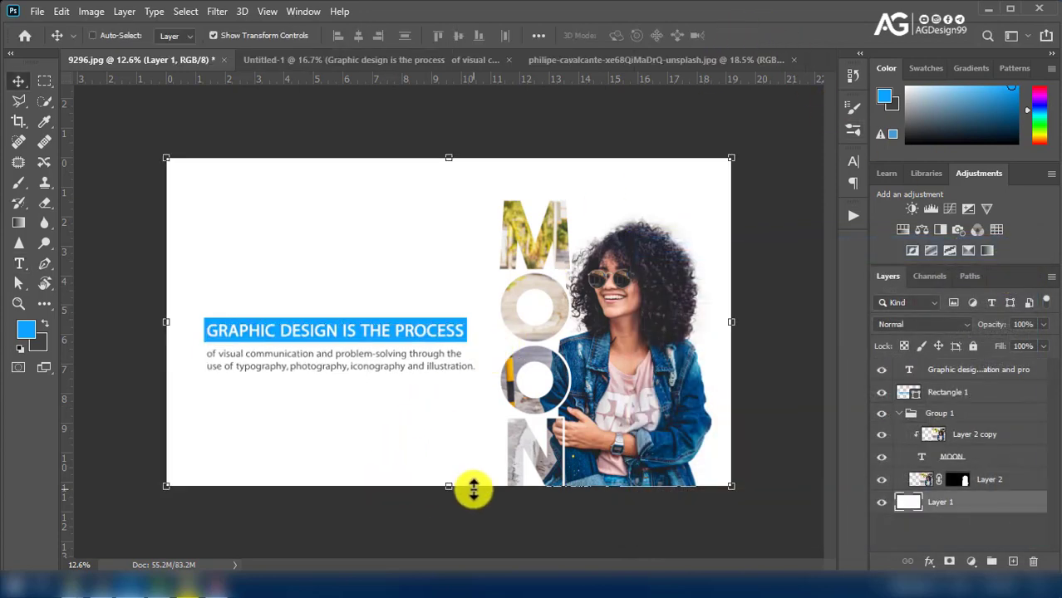
{"action": "scroll", "coordinate": [386, 516], "scroll_direction": "down", "scroll_amount": 1}
{"action": "scroll", "coordinate": [389, 515], "scroll_direction": "up", "scroll_amount": 1}
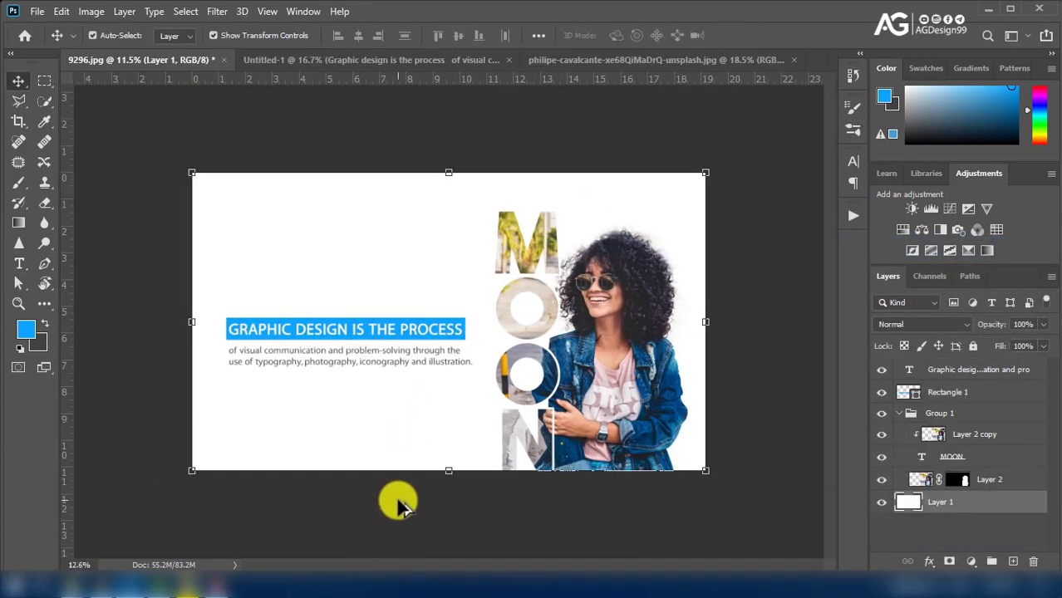